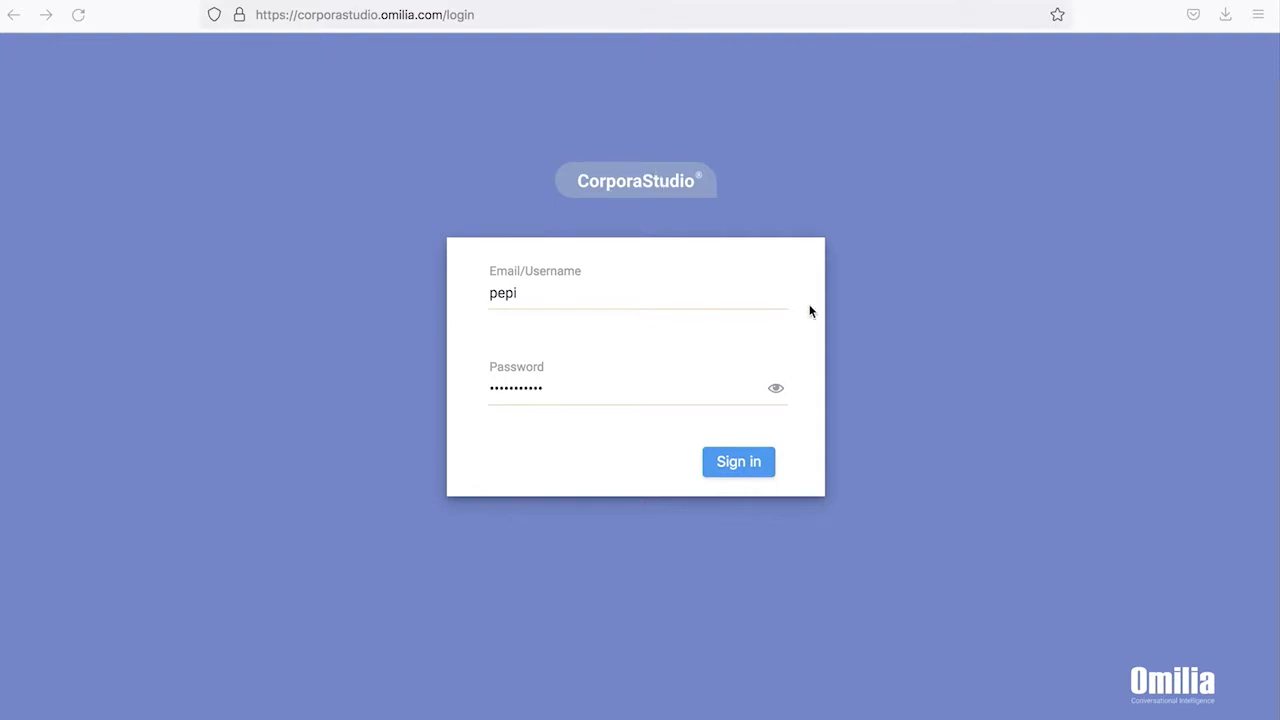
# Step: Sign in to CorporaStudio and open the ABC.GetIntent01 job in the Annotation Tool
pyautogui.click(750, 462)
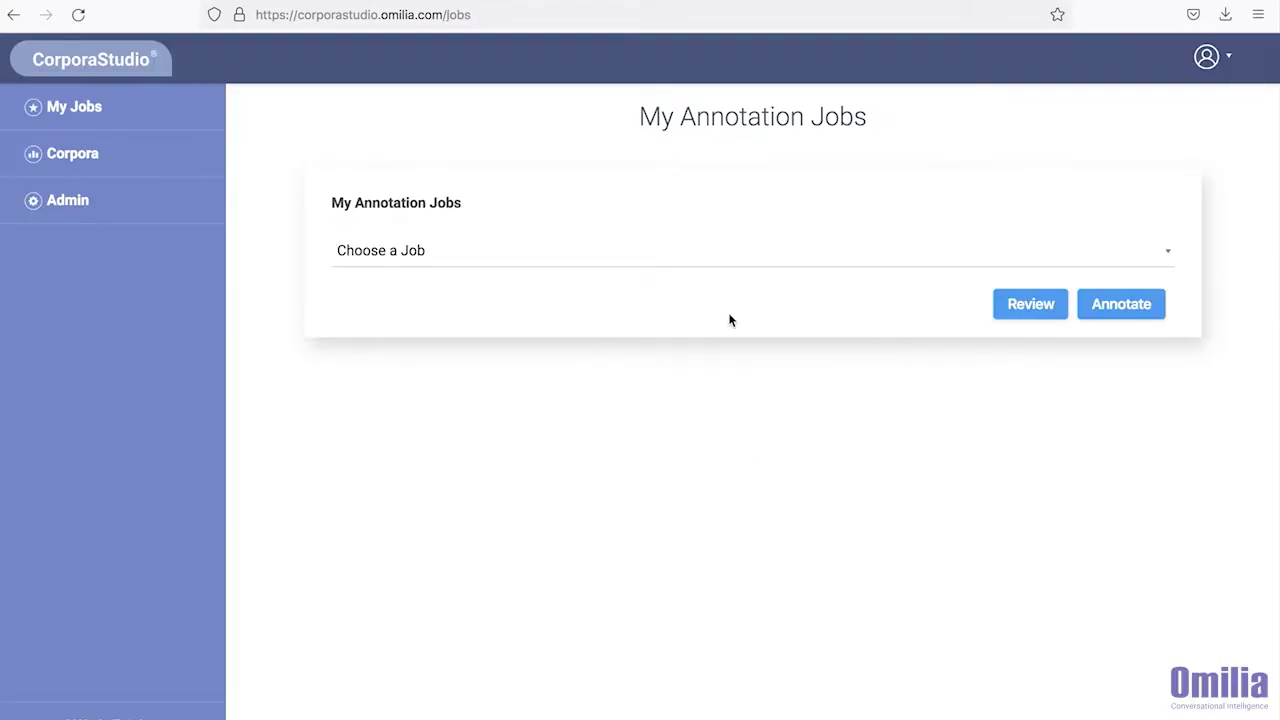
pyautogui.click(1090, 256)
pyautogui.click(760, 312)
pyautogui.click(1127, 310)
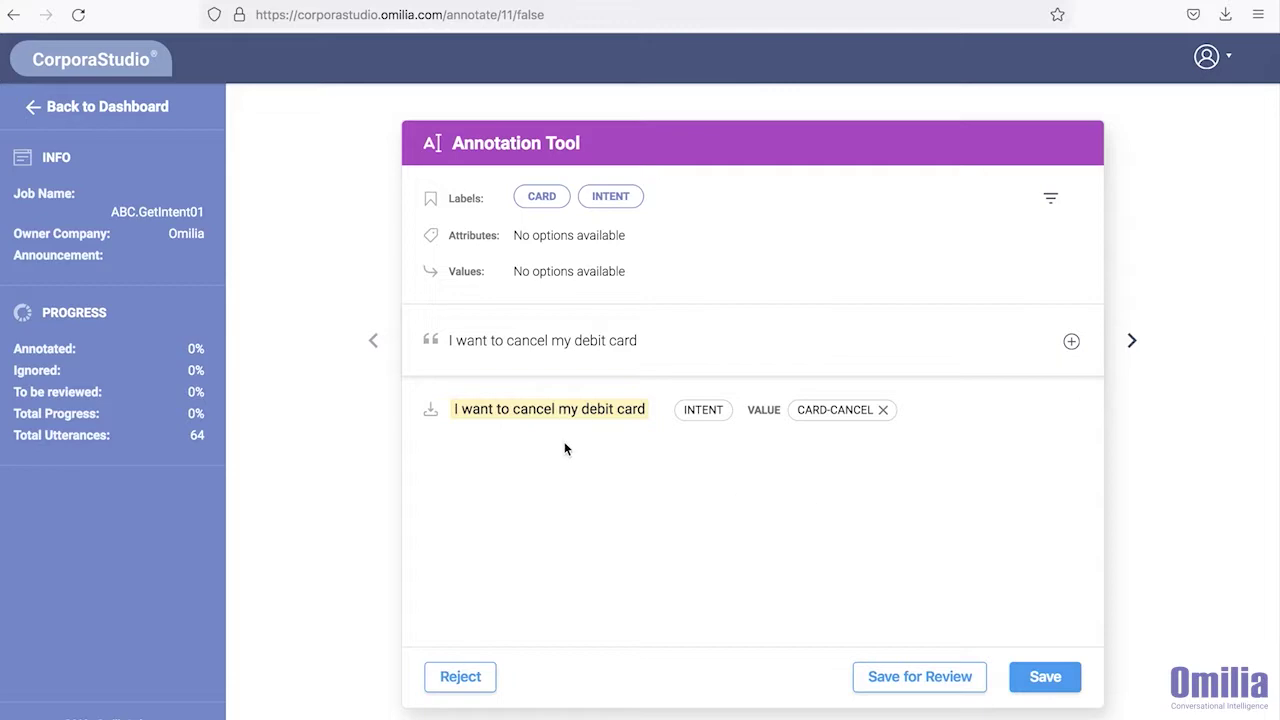
# Step: Set the first utterance's intent value back to CARD-CANCEL
pyautogui.moveTo(549, 409)
pyautogui.click(883, 410)
pyautogui.write('car')
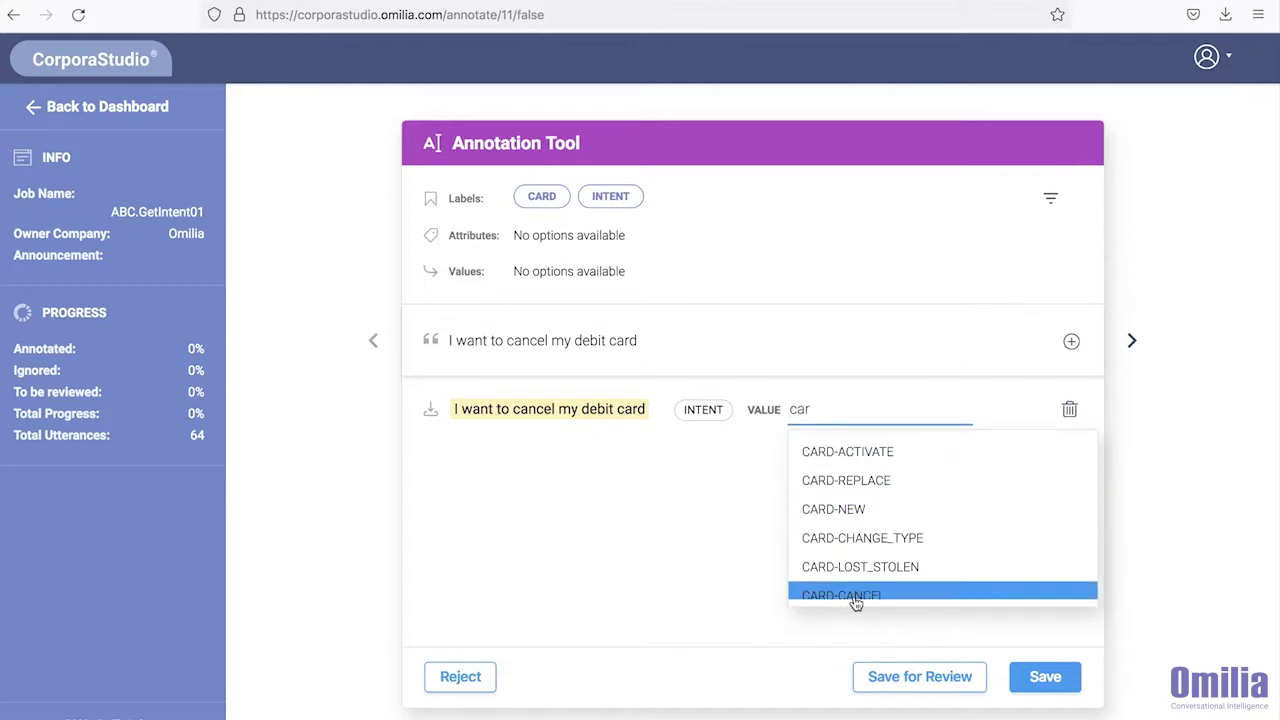
pyautogui.click(855, 595)
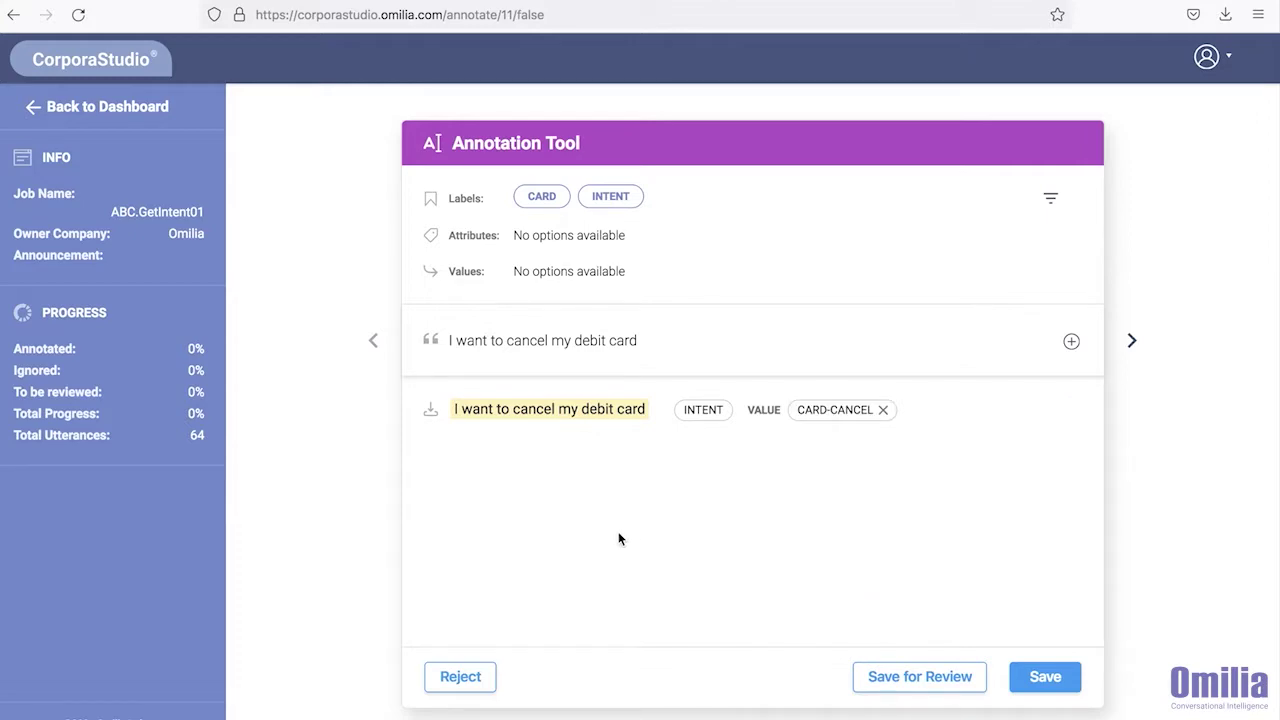
# Step: Tag 'debit card' with the CARD label and save the annotations
pyautogui.click(541, 196)
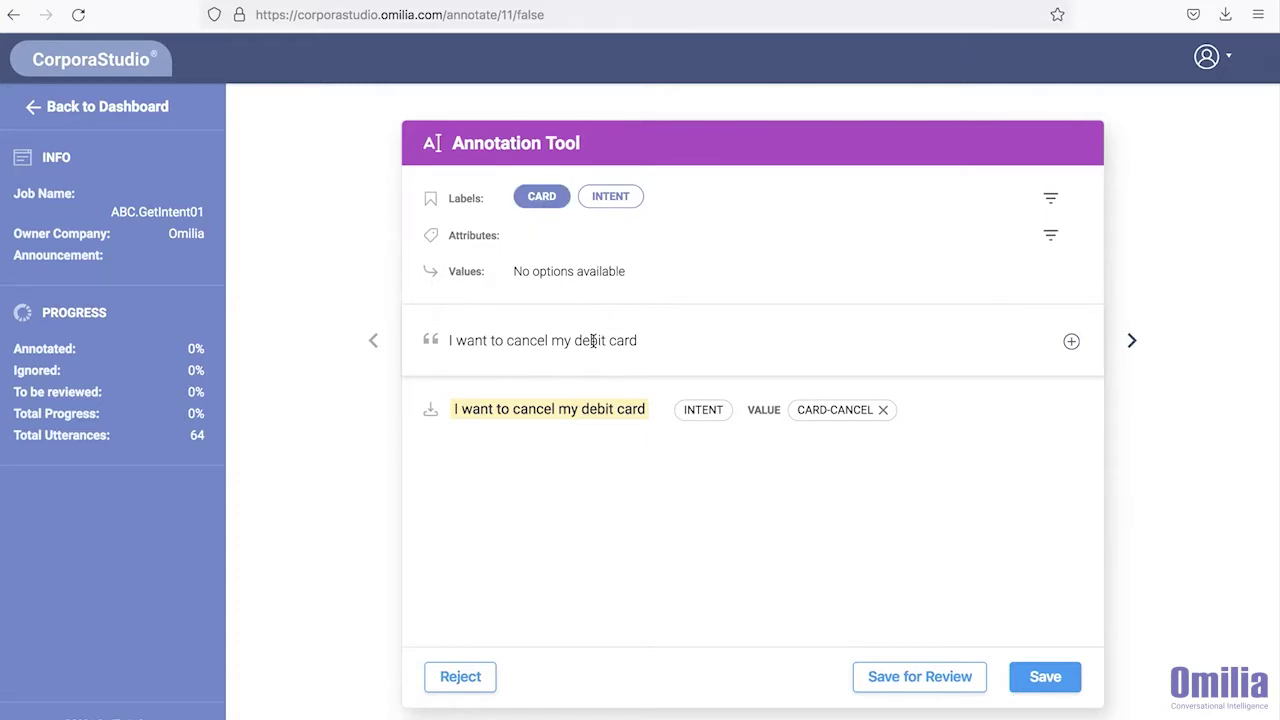
pyautogui.moveTo(577, 340); pyautogui.dragTo(638, 341)
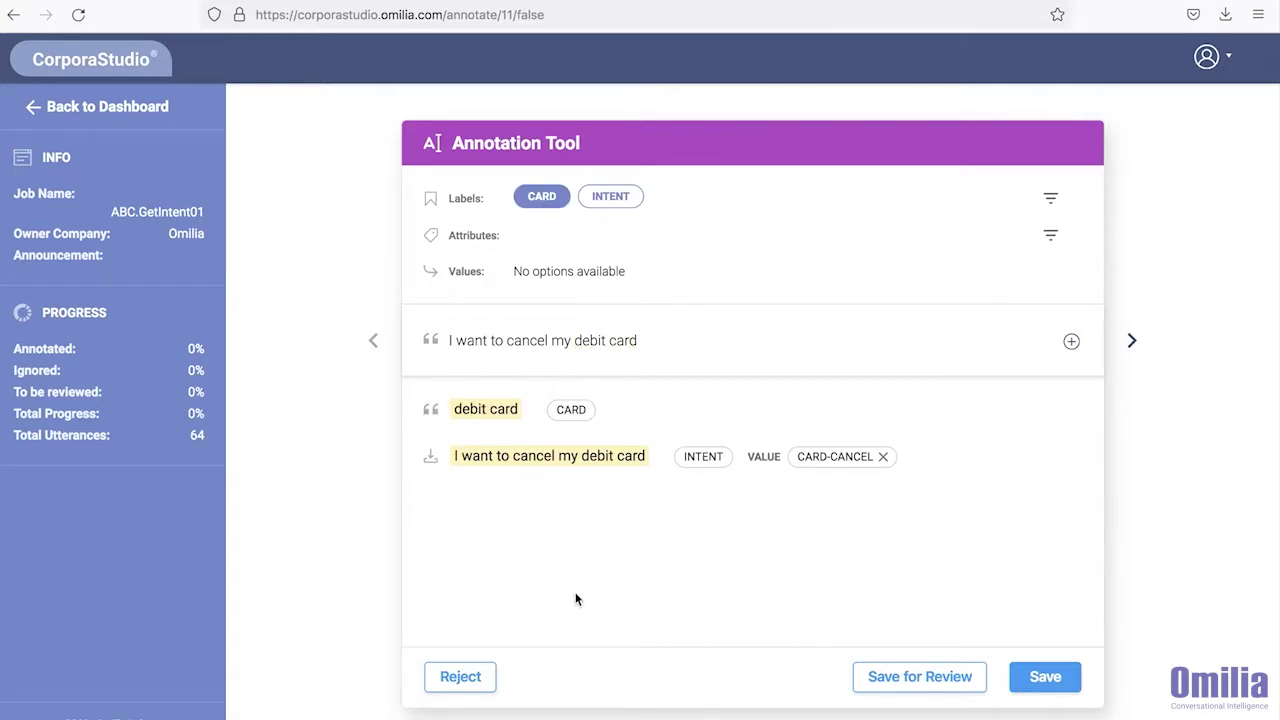
pyautogui.click(1020, 684)
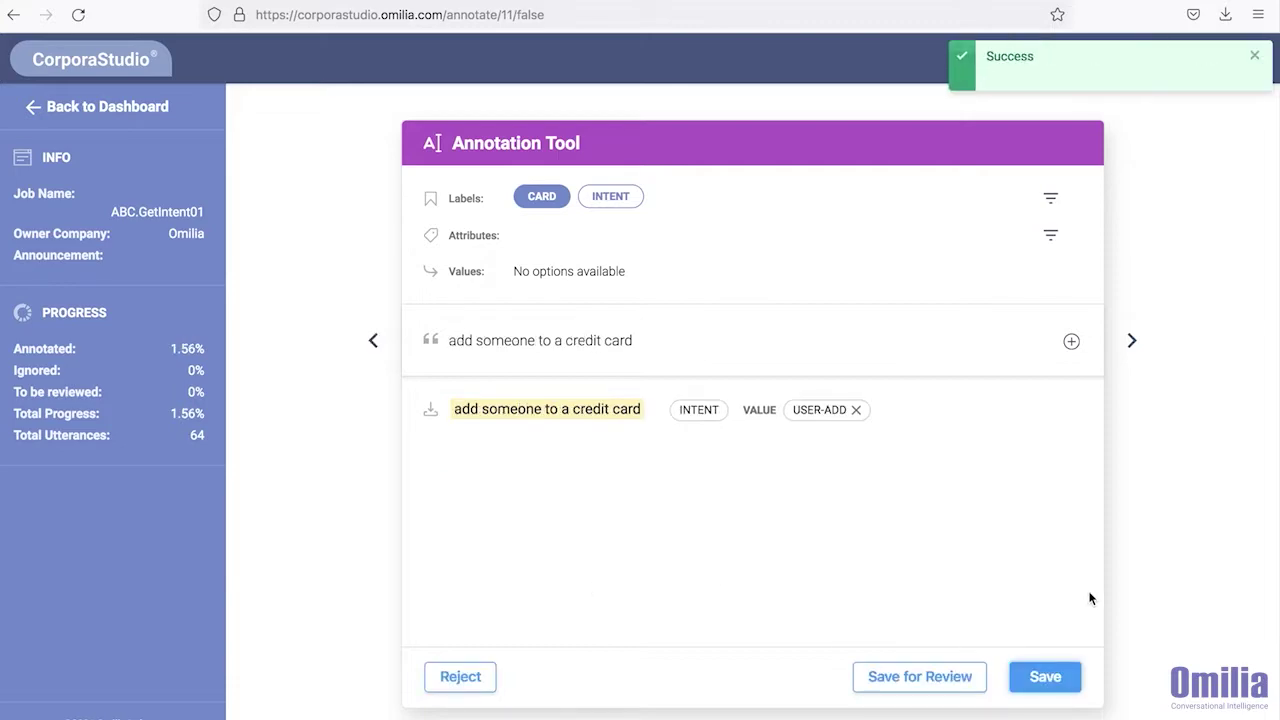
pyautogui.click(1132, 341)
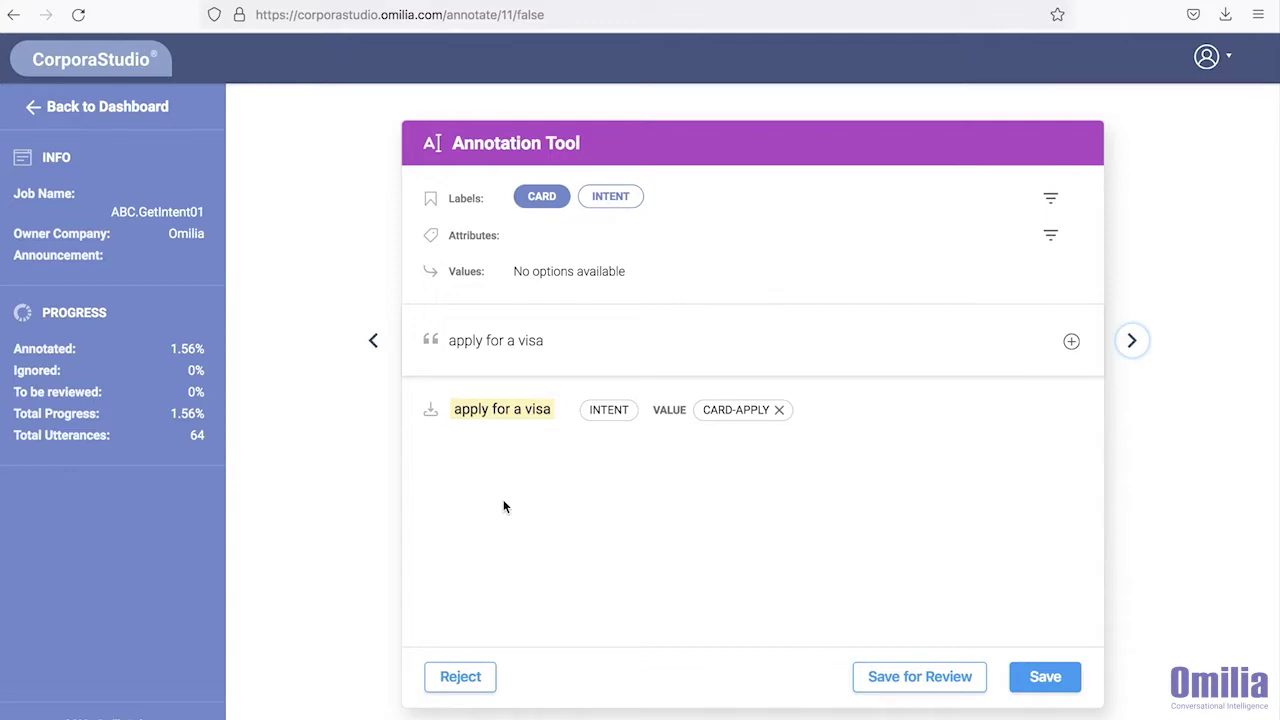
# Step: Go to the admin annotation management page and expand Assign User to Job
pyautogui.click(107, 106)
pyautogui.click(80, 201)
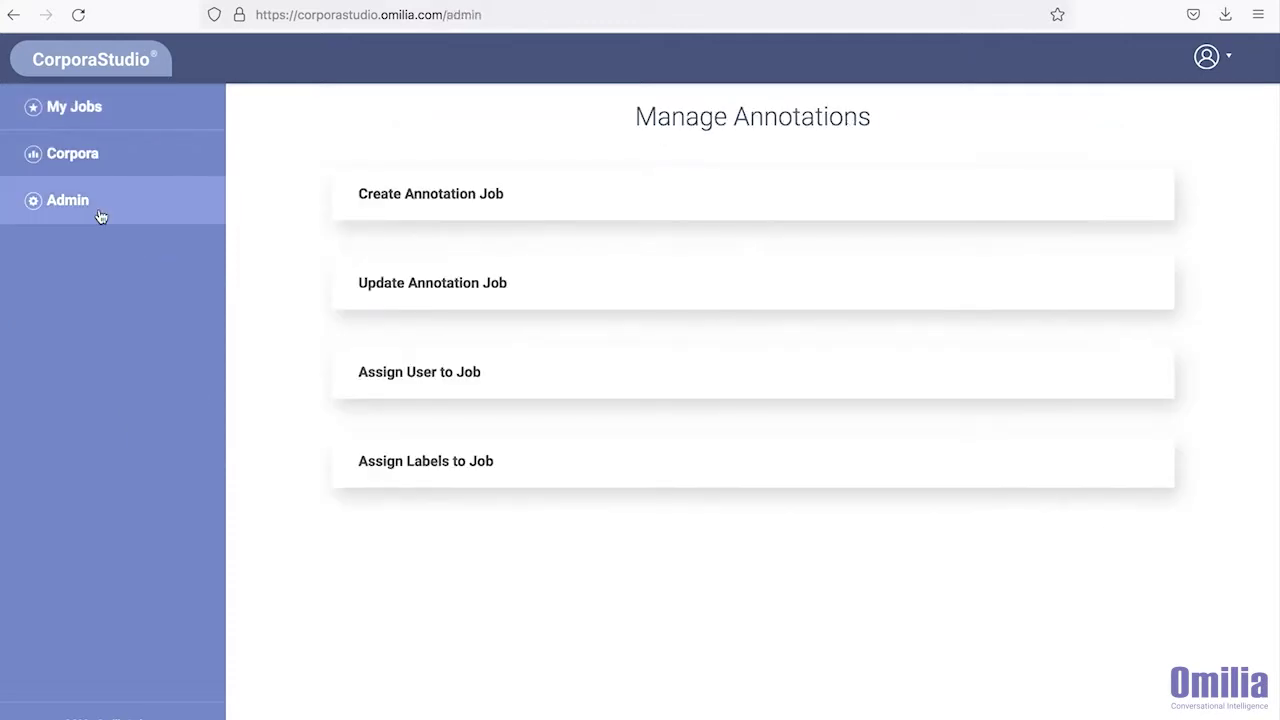
pyautogui.click(508, 371)
# Step: Browse the user list without assigning anyone, then view the transcriber reports page
pyautogui.click(515, 471)
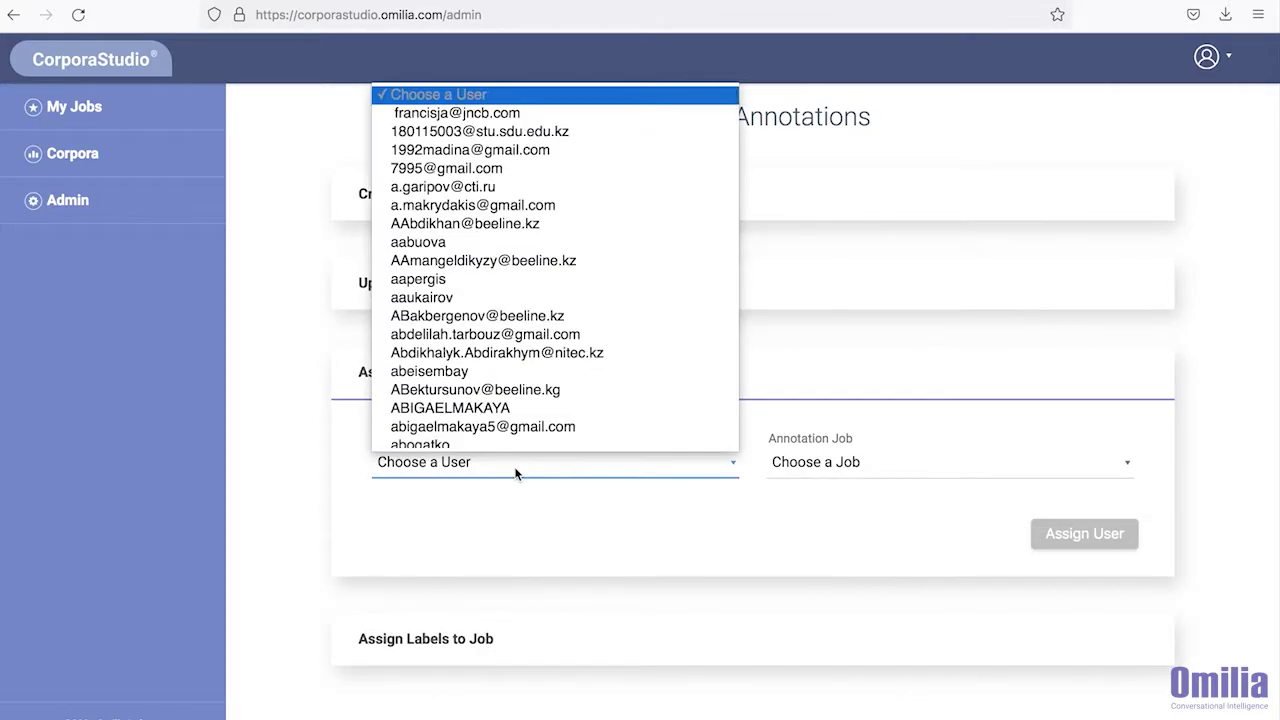
pyautogui.scroll(-3, 488, 290)
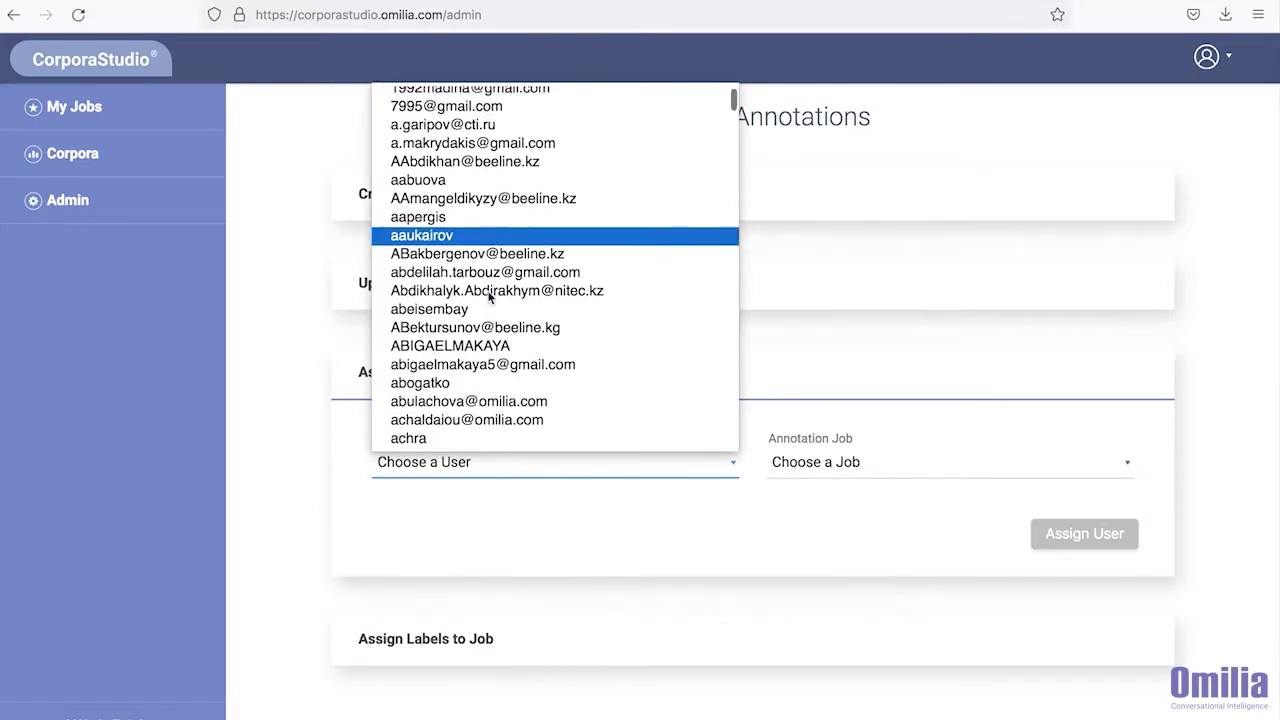
pyautogui.scroll(-10, 491, 291)
pyautogui.scroll(3, 491, 291)
pyautogui.click(514, 523)
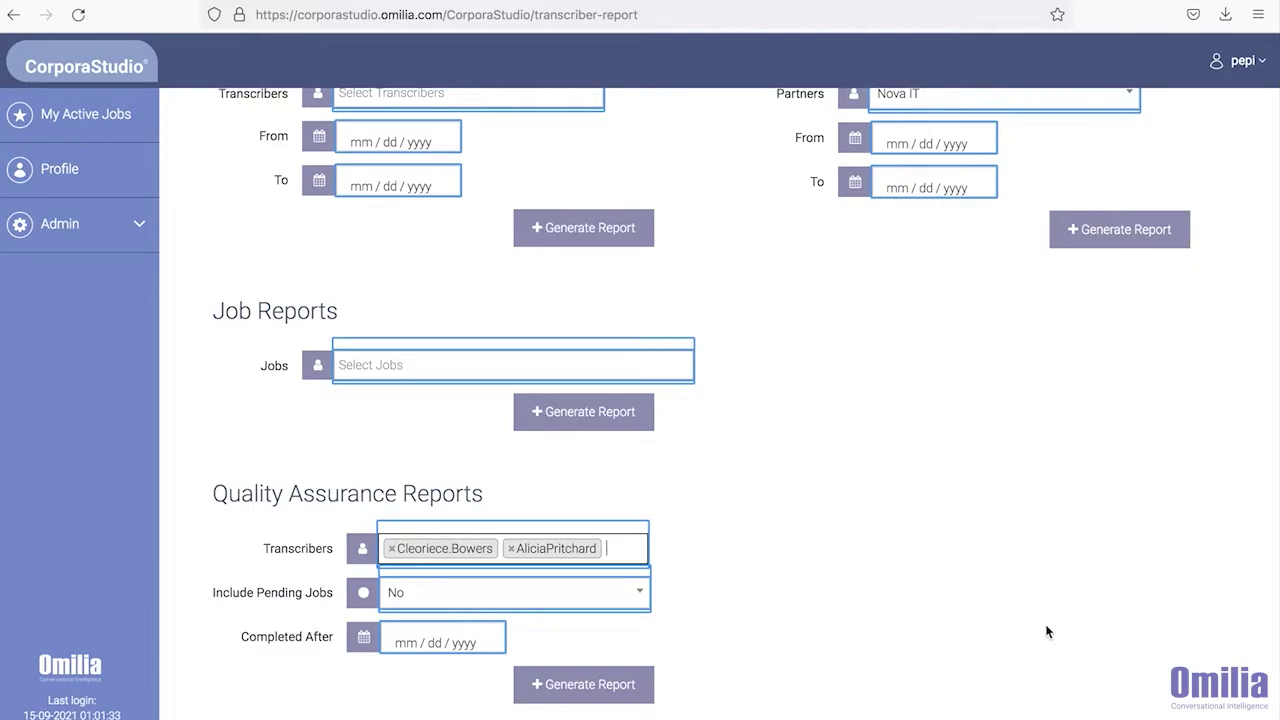
pyautogui.click(337, 306)
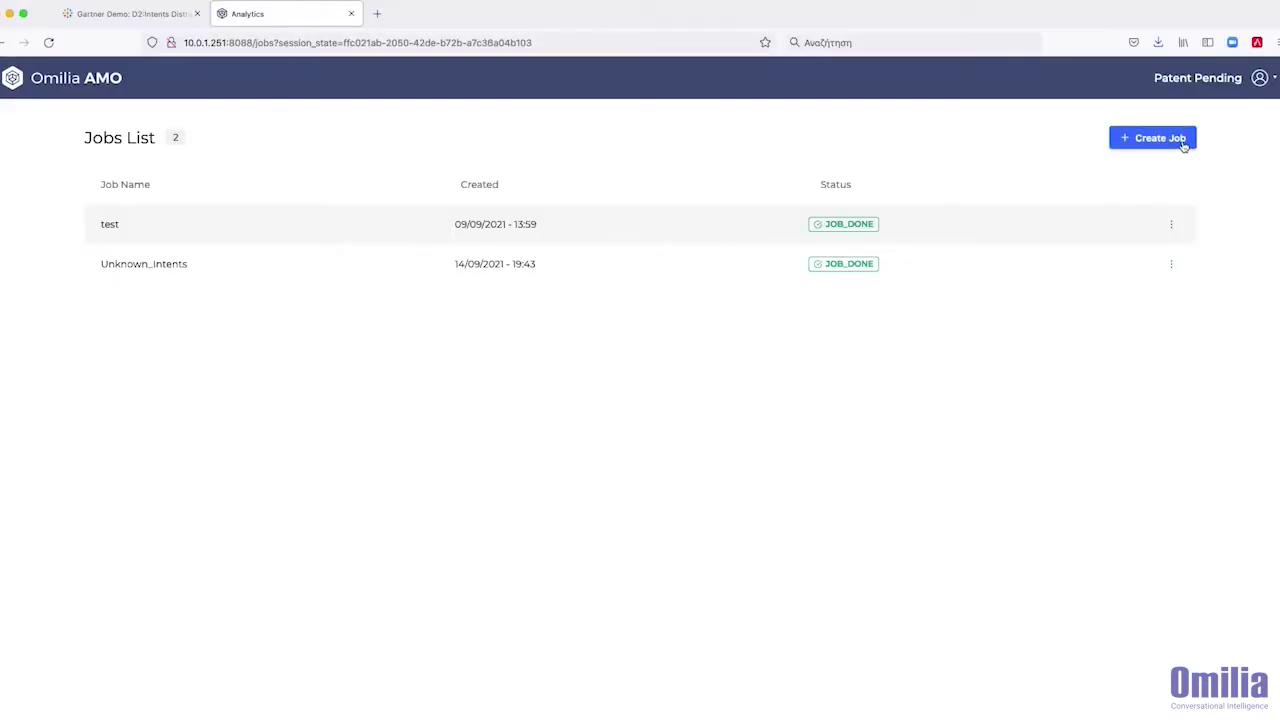
# Step: Create the Unknown Intents job from Unknown_Intent.csv and open the completed Unknown_Intents results
pyautogui.click(1175, 142)
pyautogui.write('Unknown Intents')
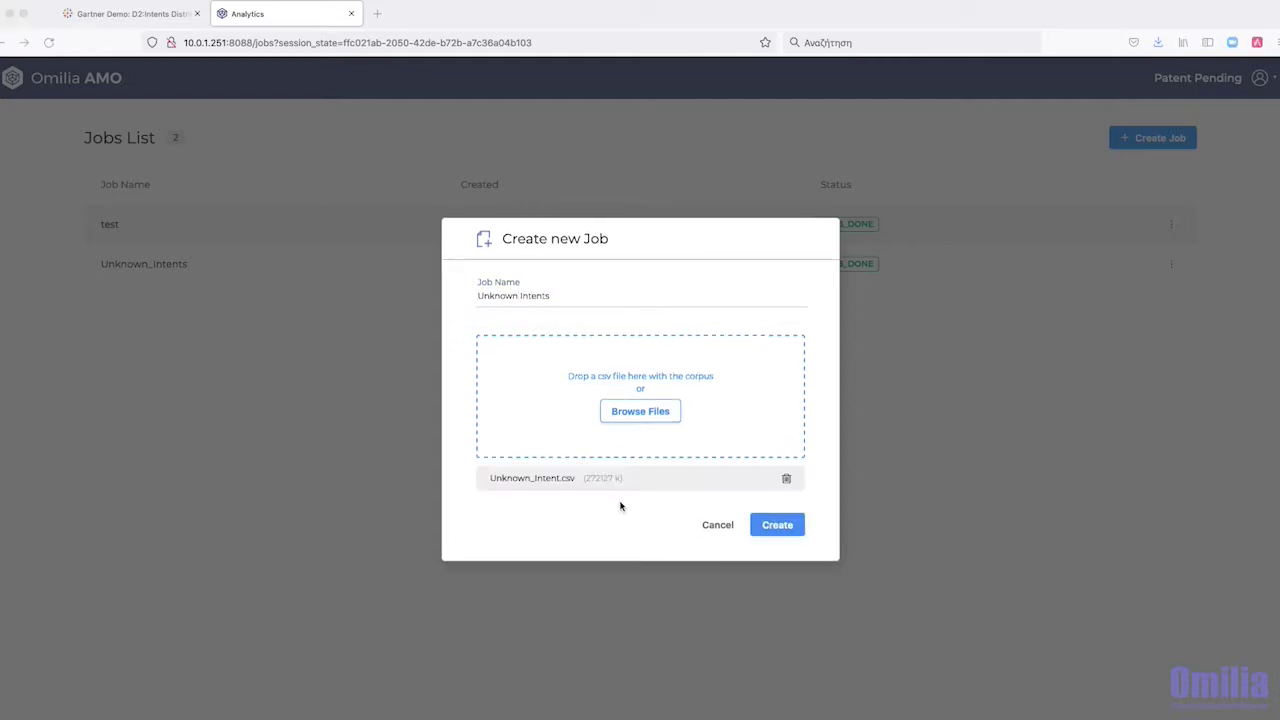
pyautogui.click(779, 527)
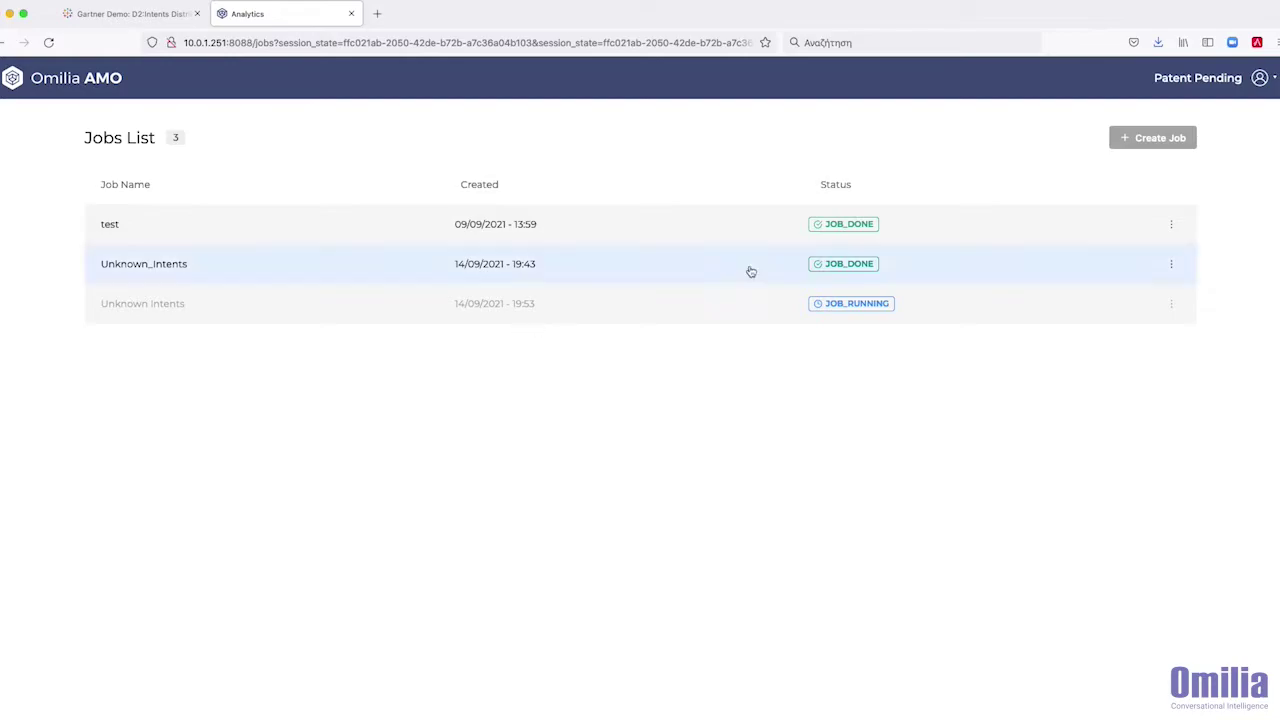
pyautogui.click(592, 270)
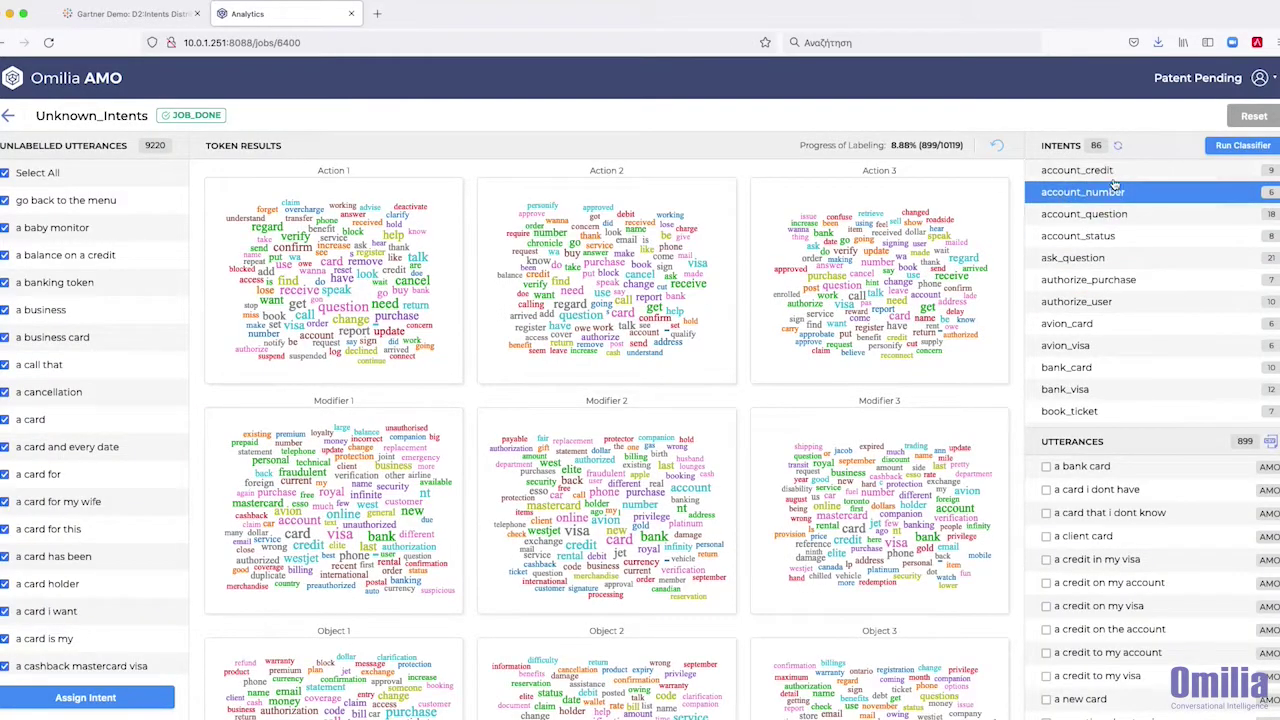
# Step: Browse the Intents list and show the account_credit utterances
pyautogui.scroll(-3, 1114, 260)
pyautogui.scroll(3, 1112, 200)
pyautogui.scroll(-1, 1112, 230)
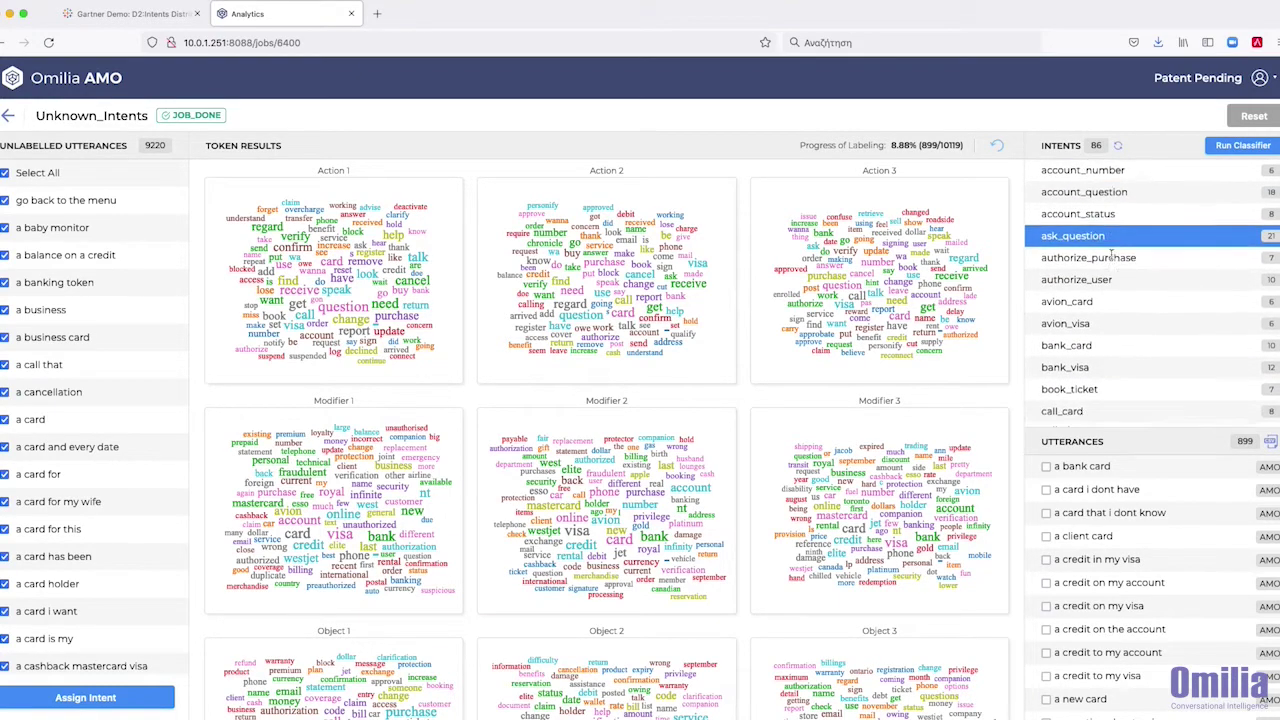
pyautogui.scroll(1, 1112, 257)
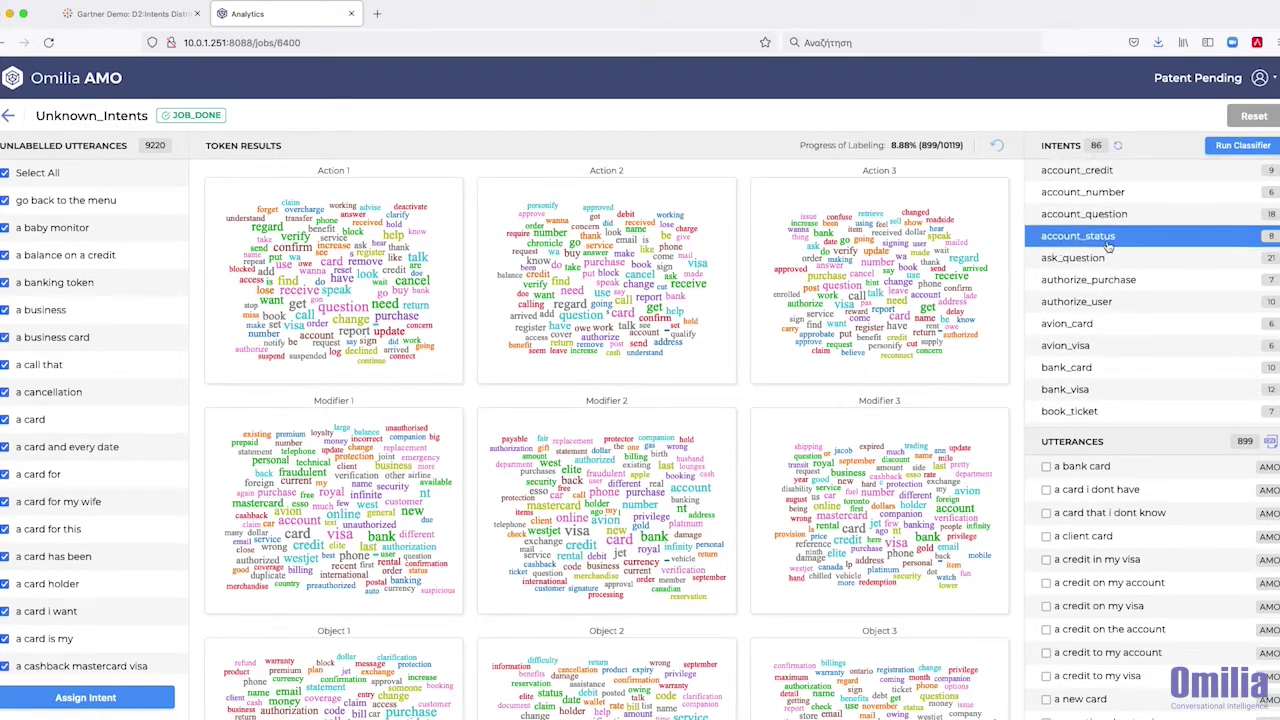
pyautogui.scroll(-10, 1112, 245)
pyautogui.scroll(-5, 1110, 247)
pyautogui.scroll(9, 1110, 265)
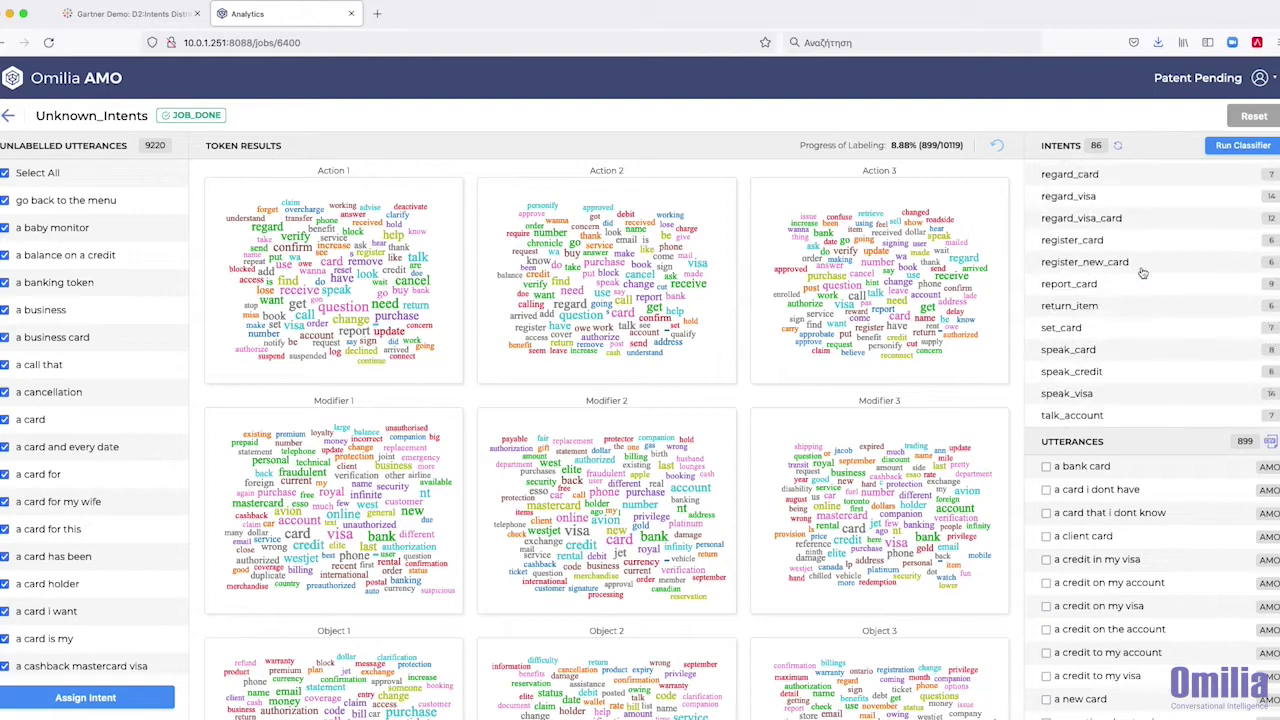
pyautogui.scroll(-3, 1110, 240)
pyautogui.scroll(5, 1108, 200)
pyautogui.scroll(2, 1110, 197)
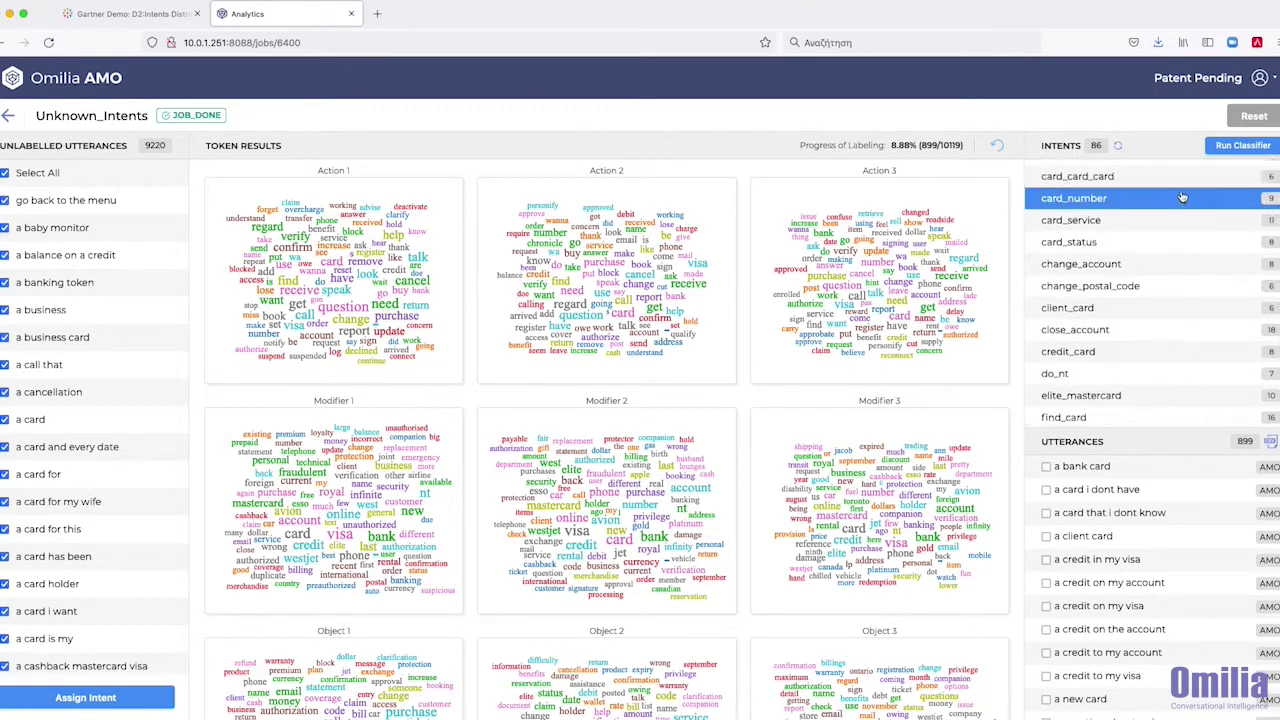
pyautogui.scroll(3, 1085, 175)
pyautogui.click(1077, 172)
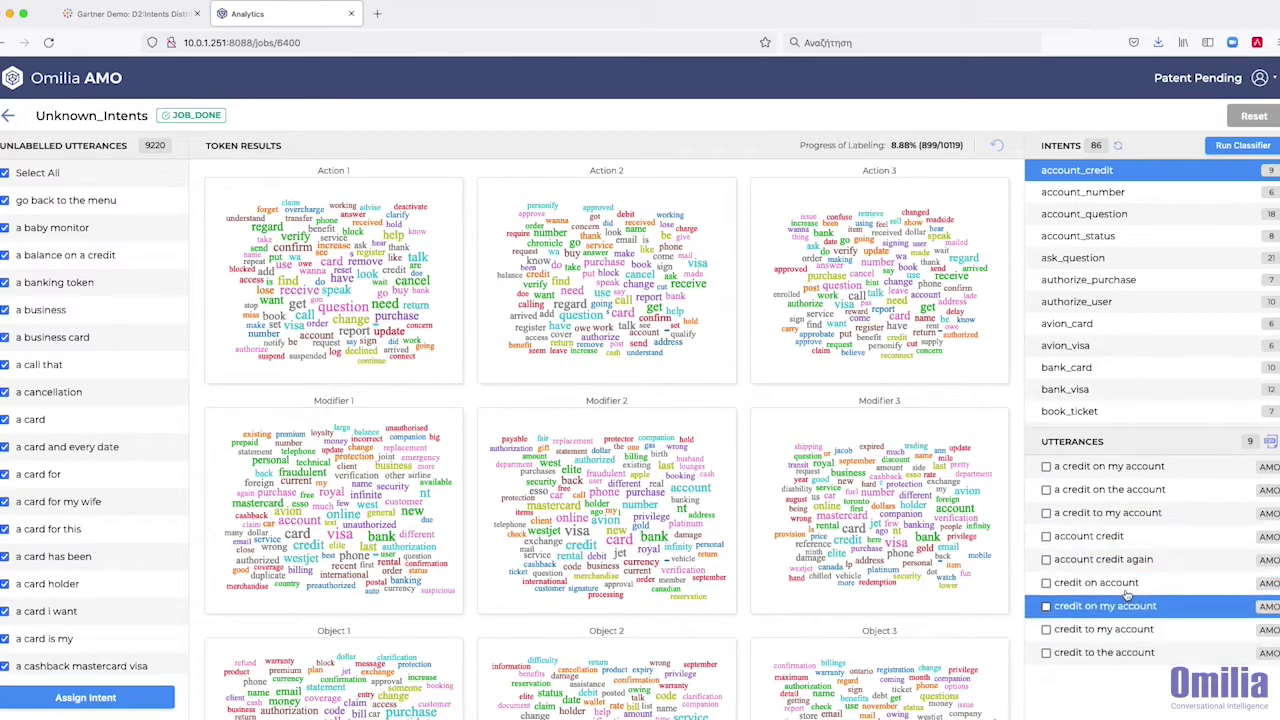
# Step: Show the authorize_purchase utterances, then the 16 cancel_account utterances
pyautogui.click(1092, 280)
pyautogui.scroll(-2, 1115, 400)
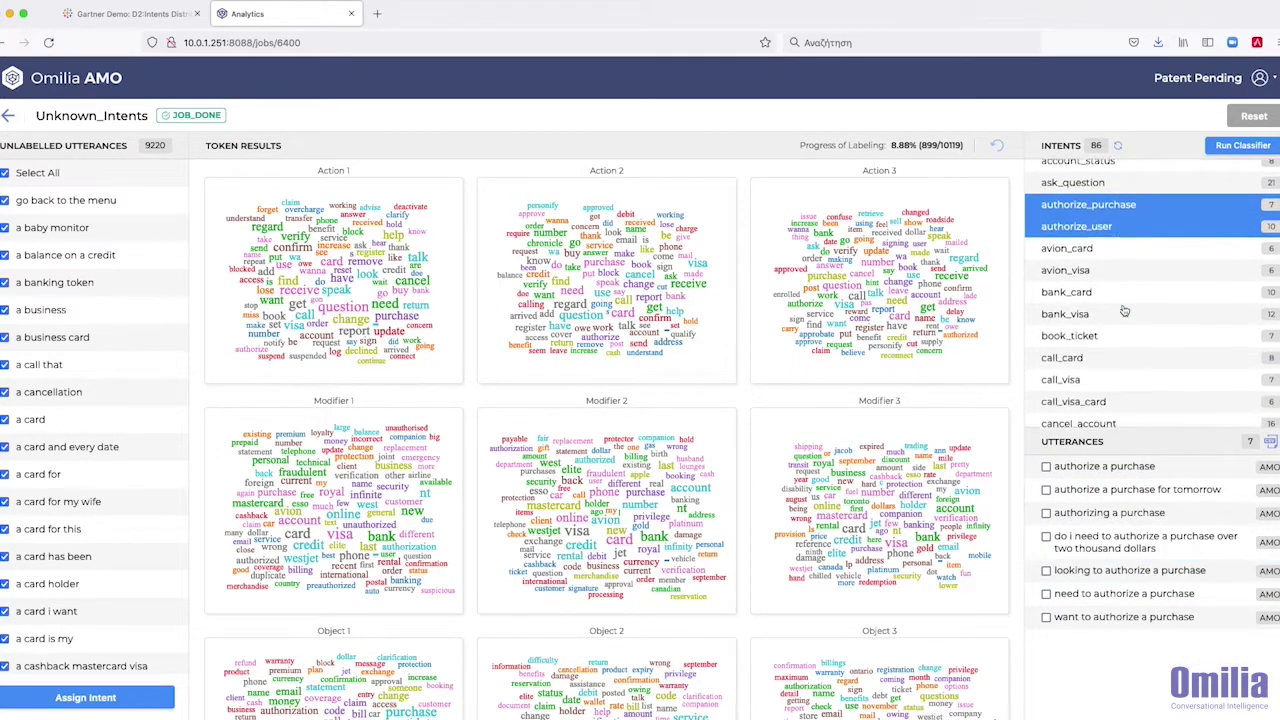
pyautogui.scroll(-2, 1118, 300)
pyautogui.scroll(-1, 1105, 315)
pyautogui.click(1105, 315)
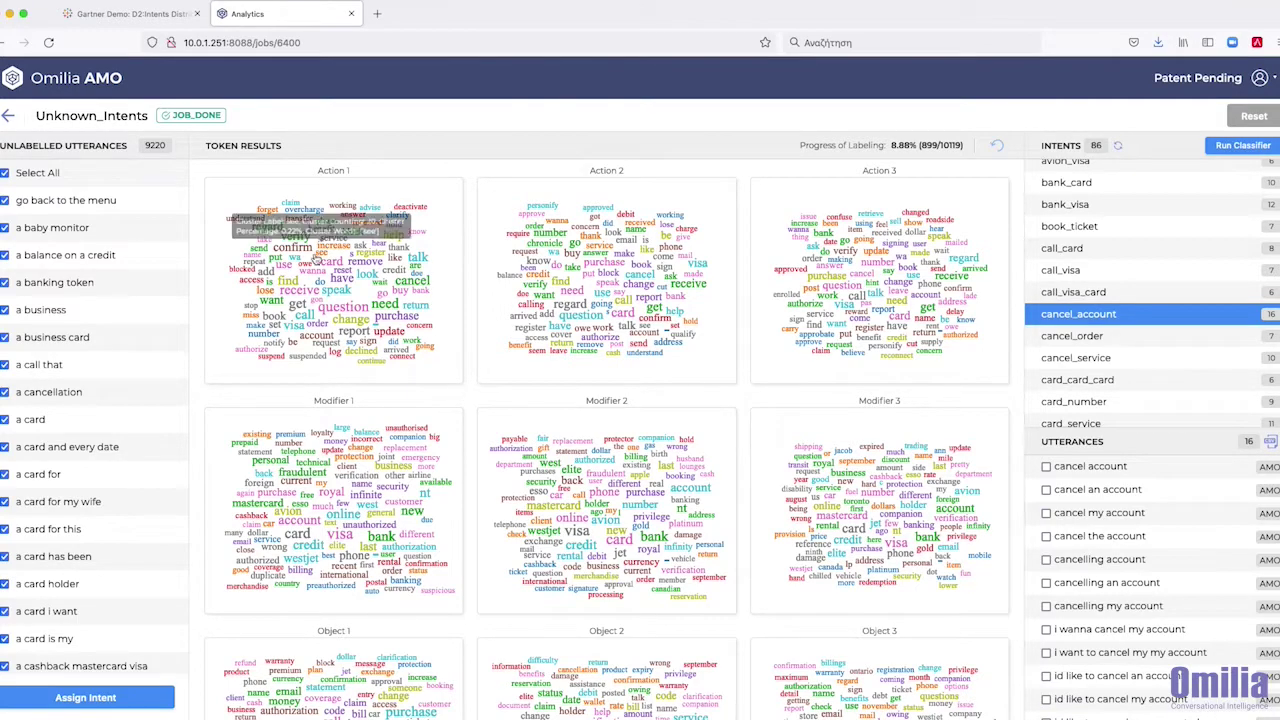
# Step: Label the confirm + purchase utterances with a new confirm_purchase intent
pyautogui.click(292, 252)
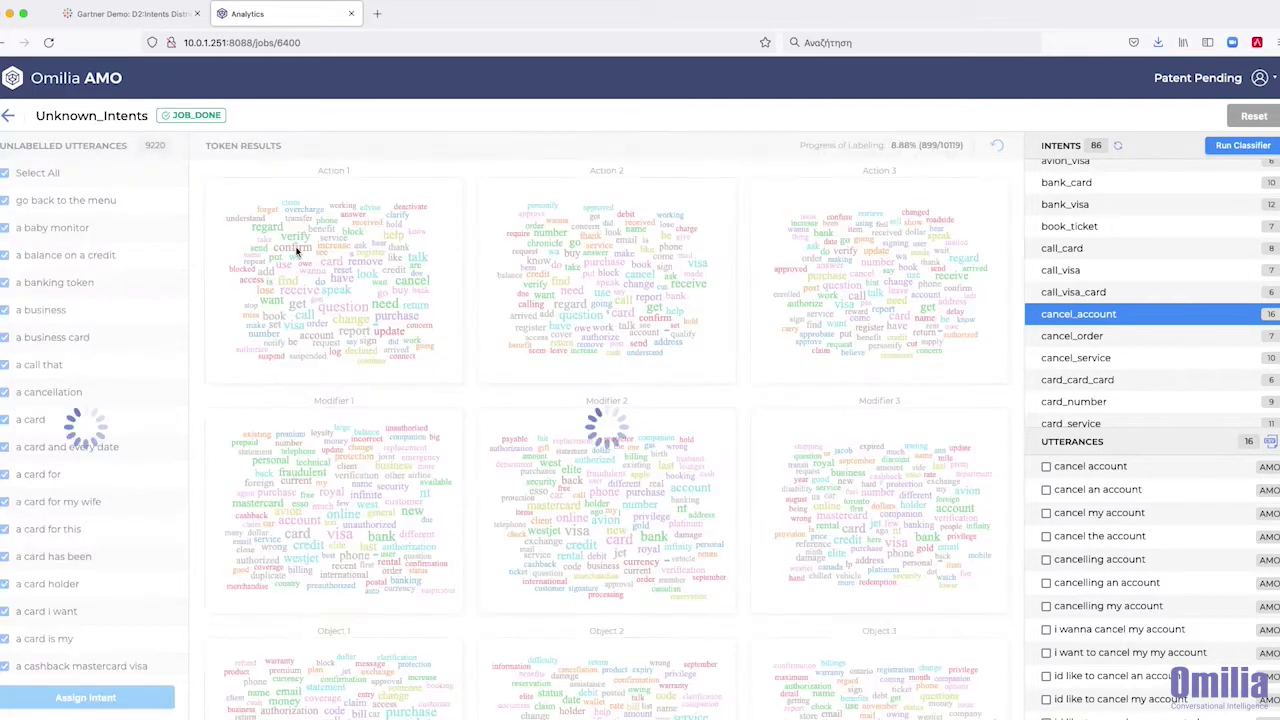
pyautogui.scroll(-2, 320, 396)
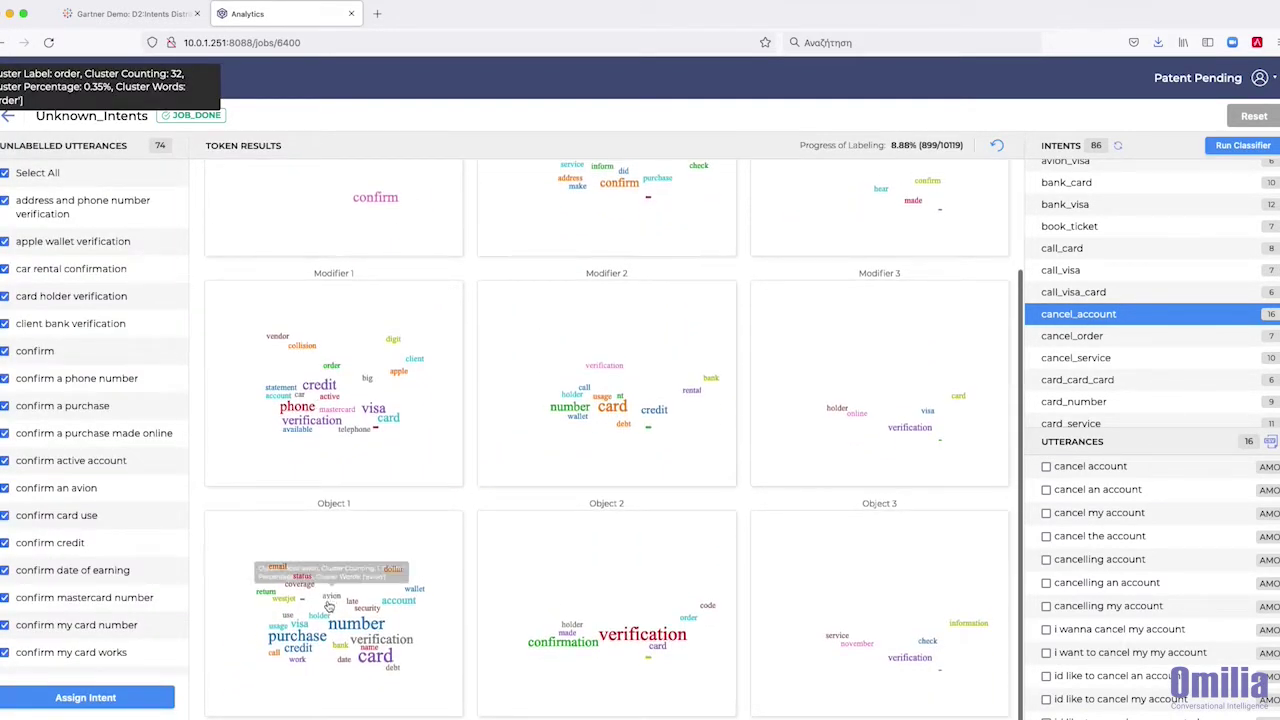
pyautogui.click(316, 636)
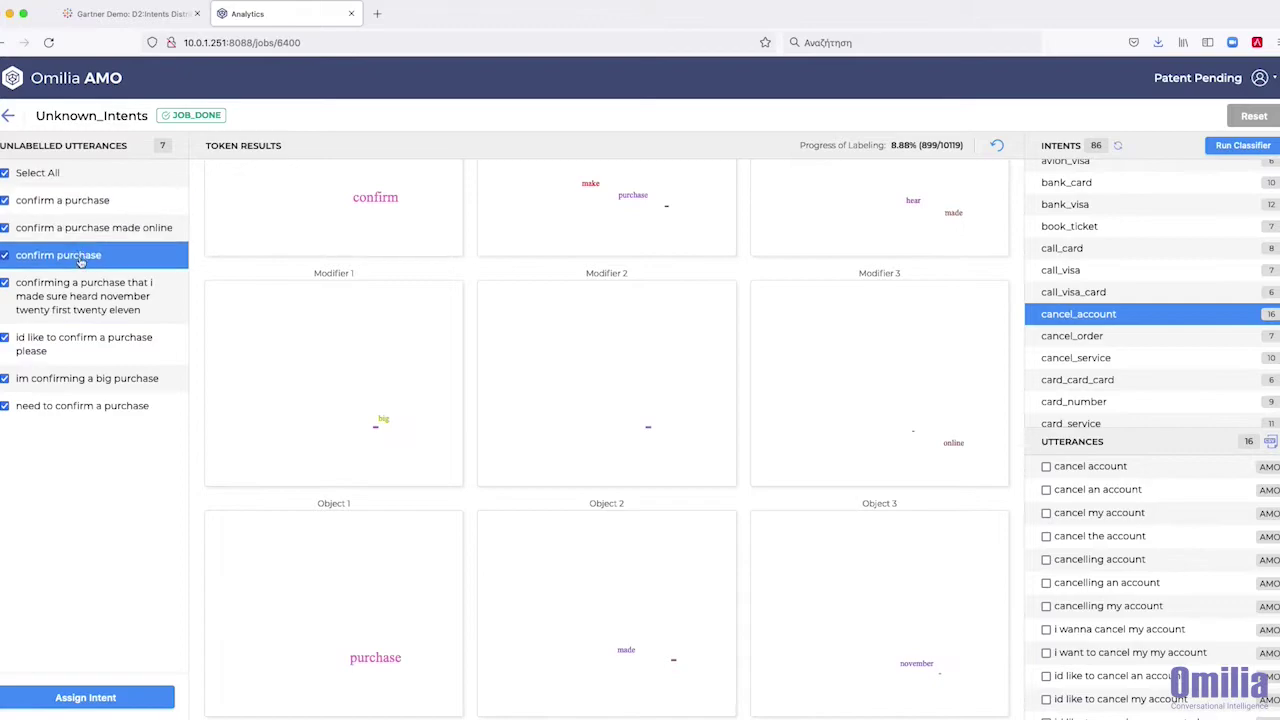
pyautogui.click(110, 697)
pyautogui.write('c')
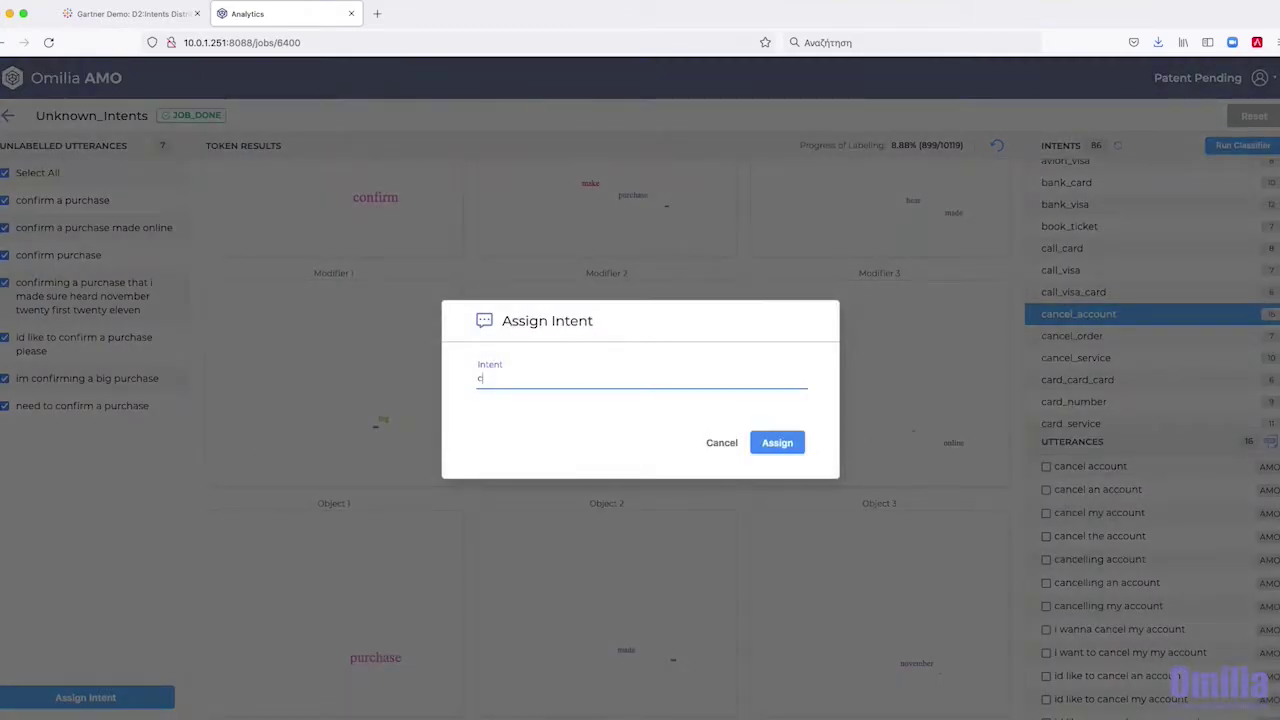
pyautogui.write('ase')
pyautogui.click(777, 442)
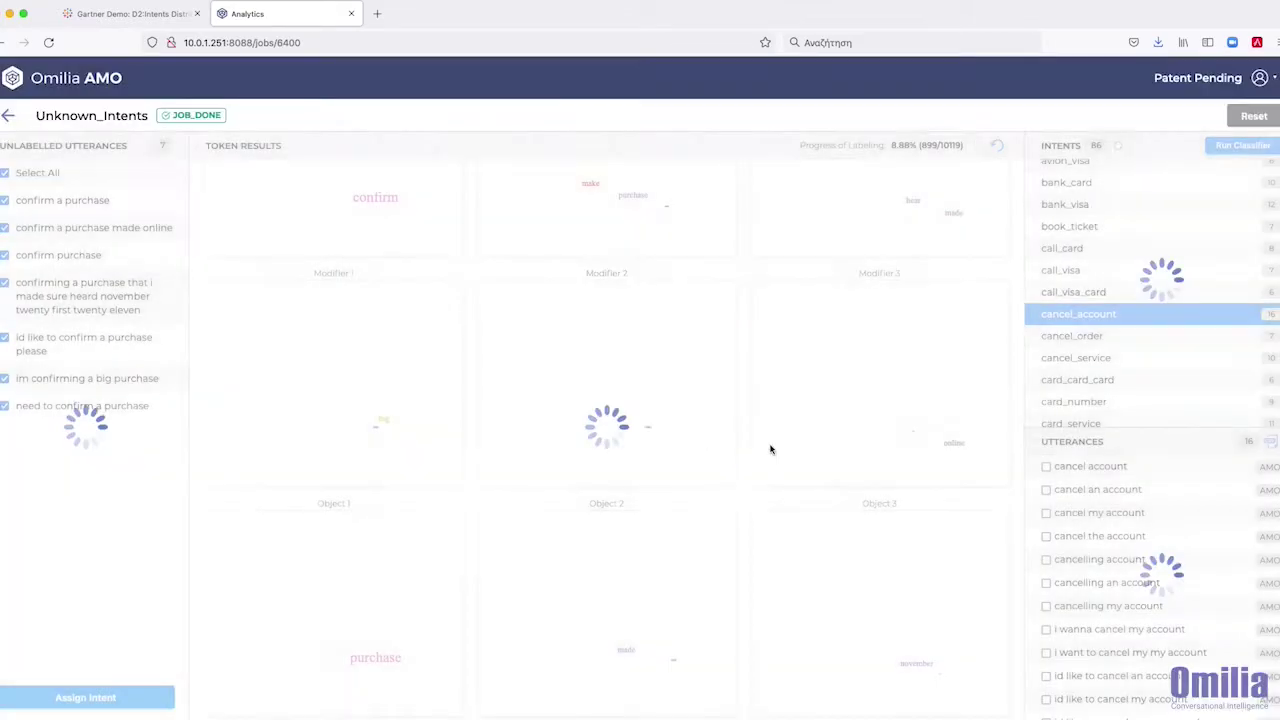
# Step: Try the find cluster filter, then restore the full unlabelled utterance list
pyautogui.scroll(-2, 1090, 314)
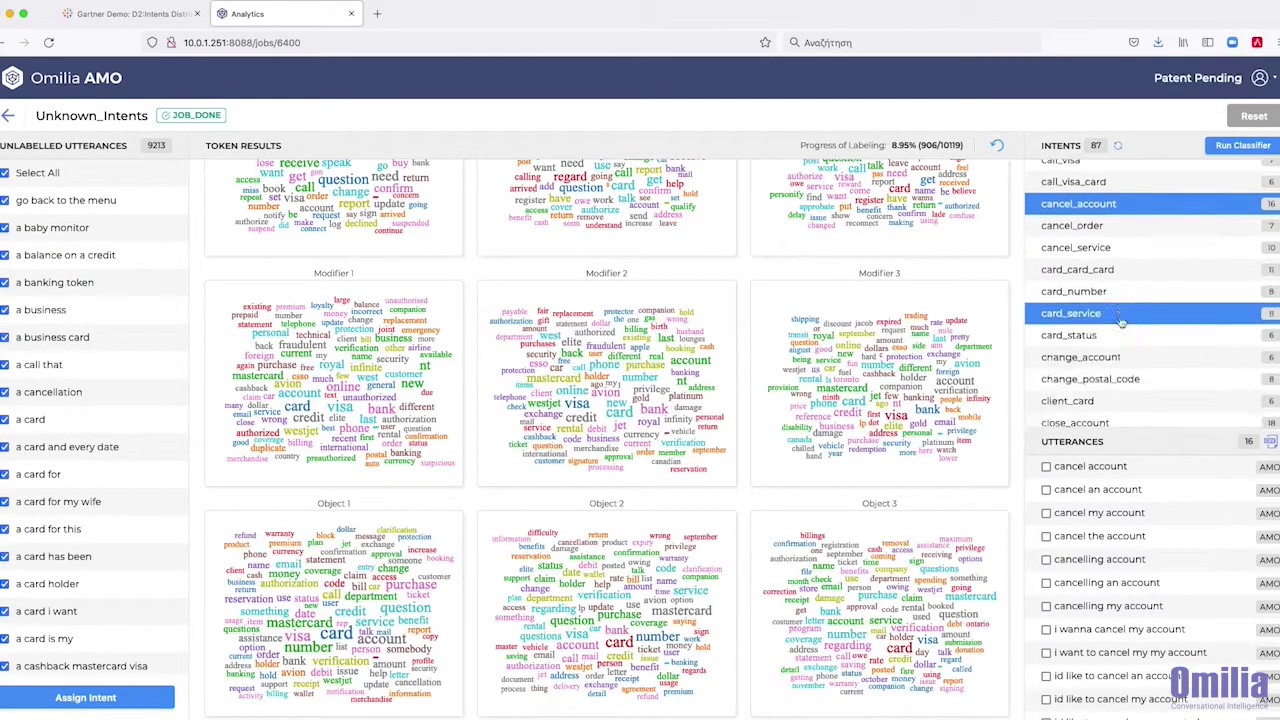
pyautogui.scroll(-3, 1088, 330)
pyautogui.scroll(3, 514, 300)
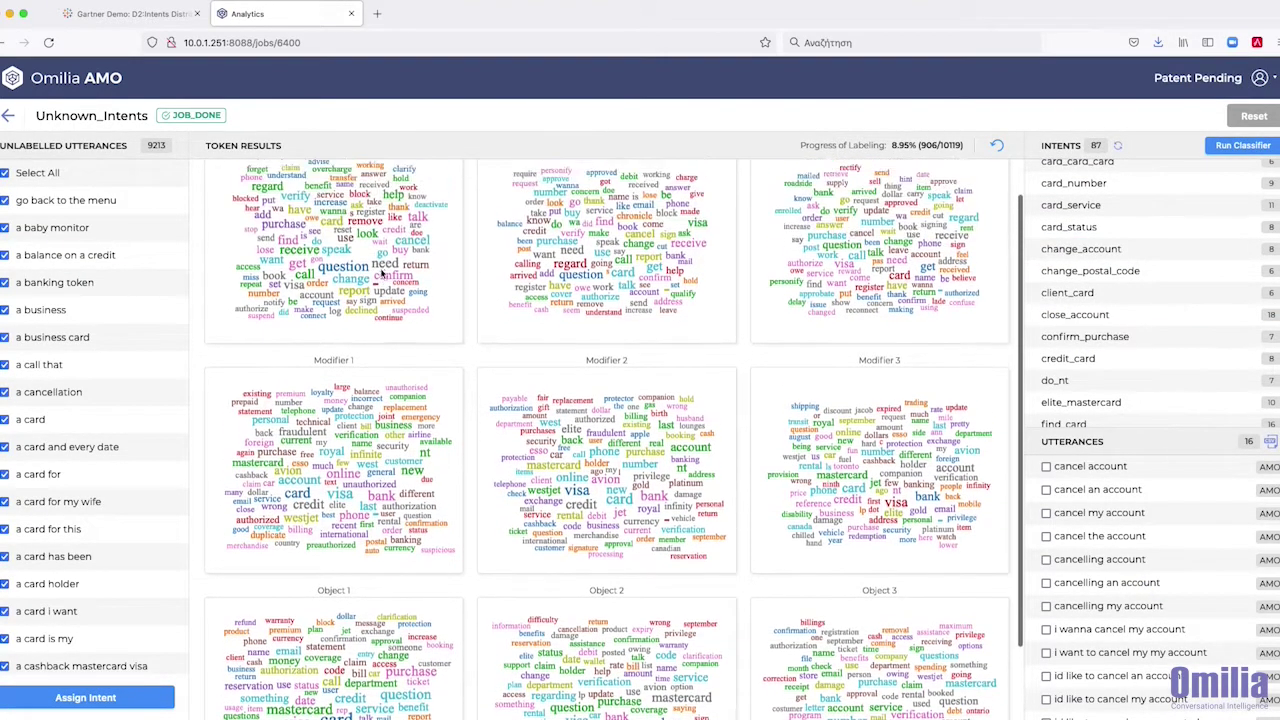
pyautogui.click(296, 268)
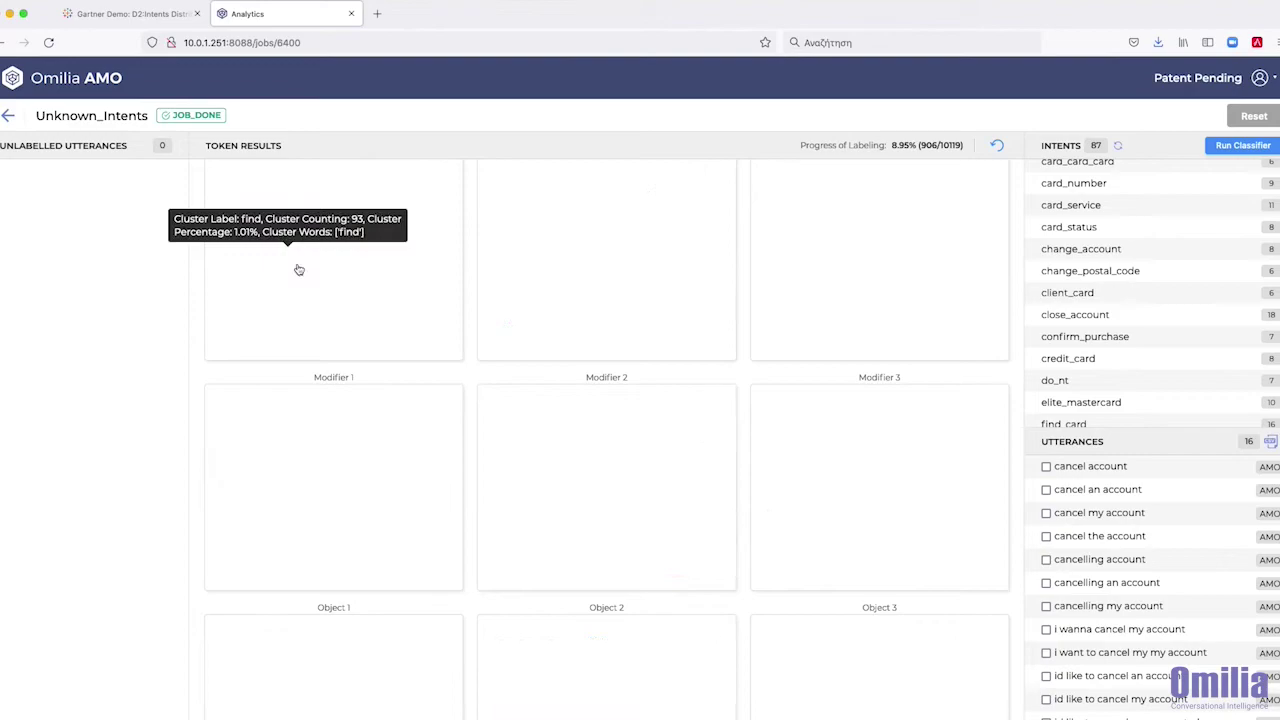
pyautogui.click(997, 146)
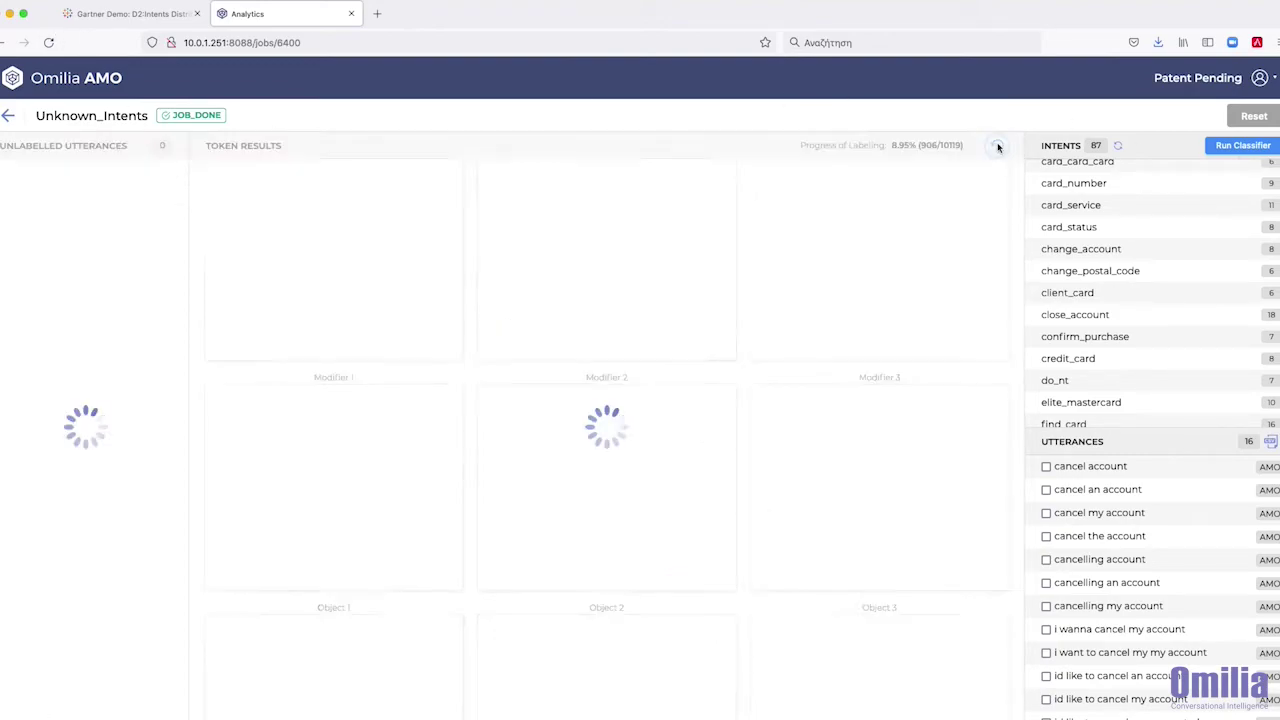
pyautogui.click(997, 146)
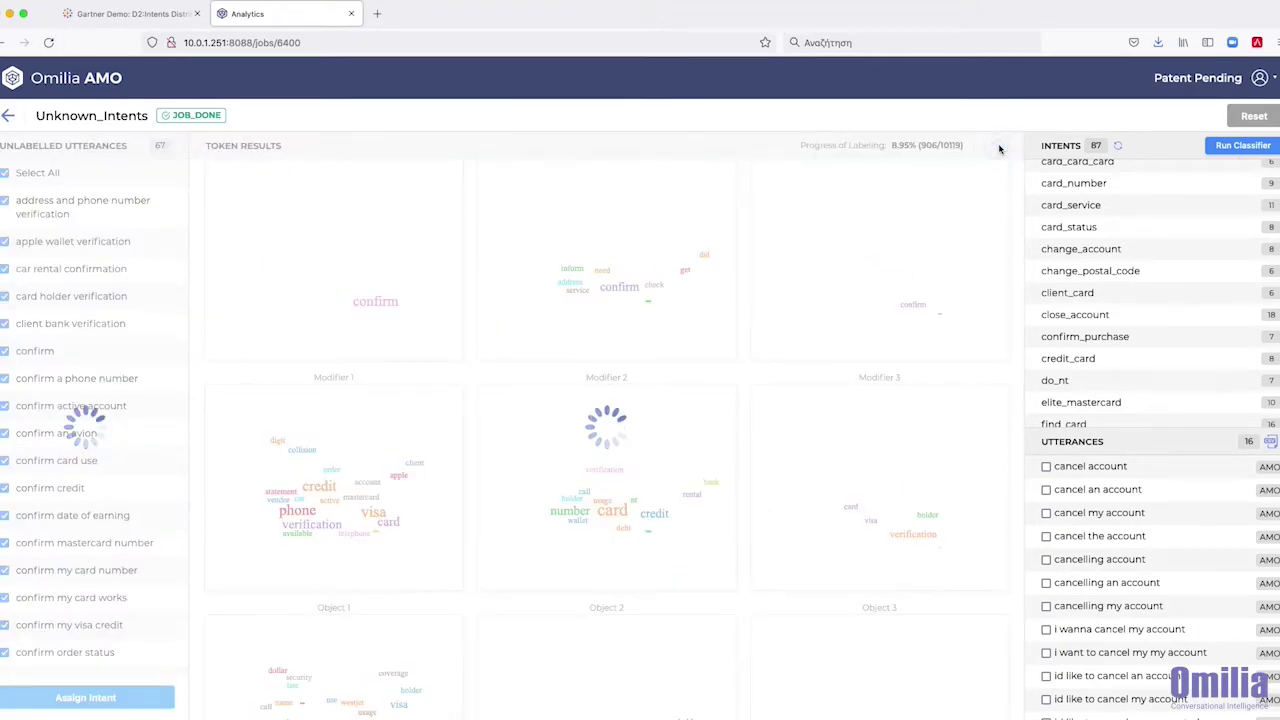
# Step: Label the nine receive + letter utterances with a new receive_letter intent
pyautogui.click(296, 268)
pyautogui.scroll(-2, 300, 400)
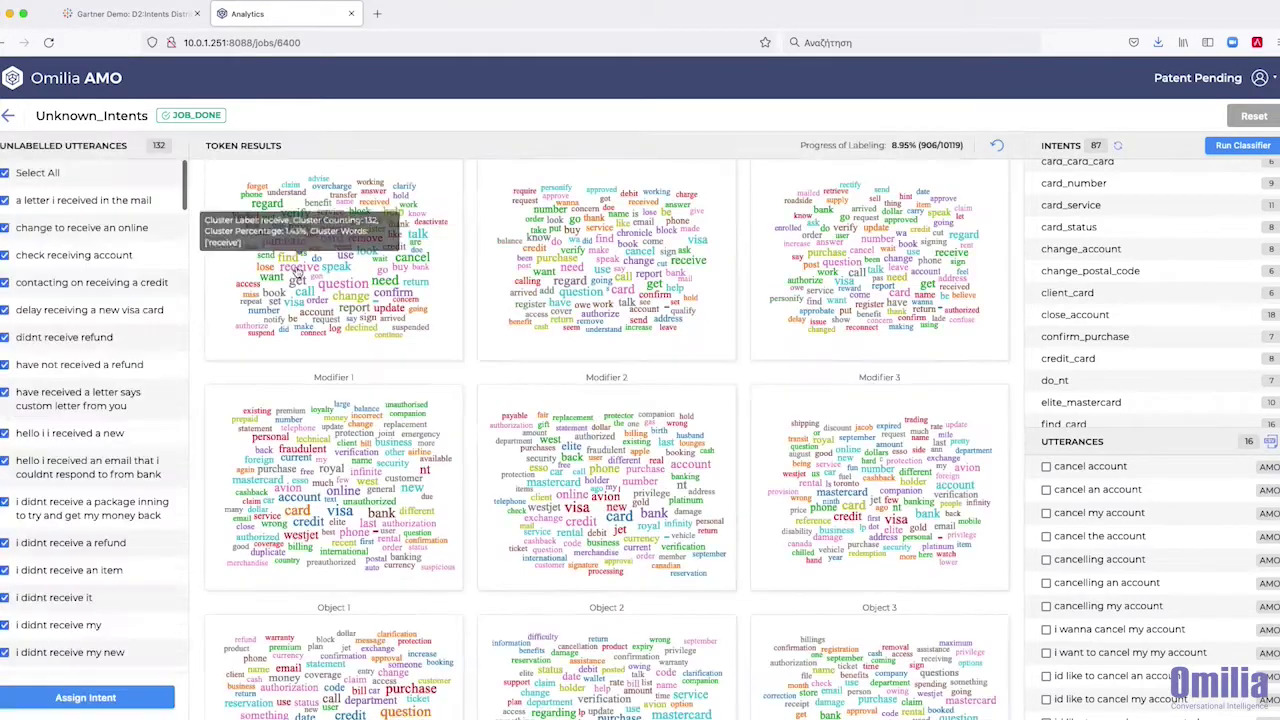
pyautogui.click(300, 636)
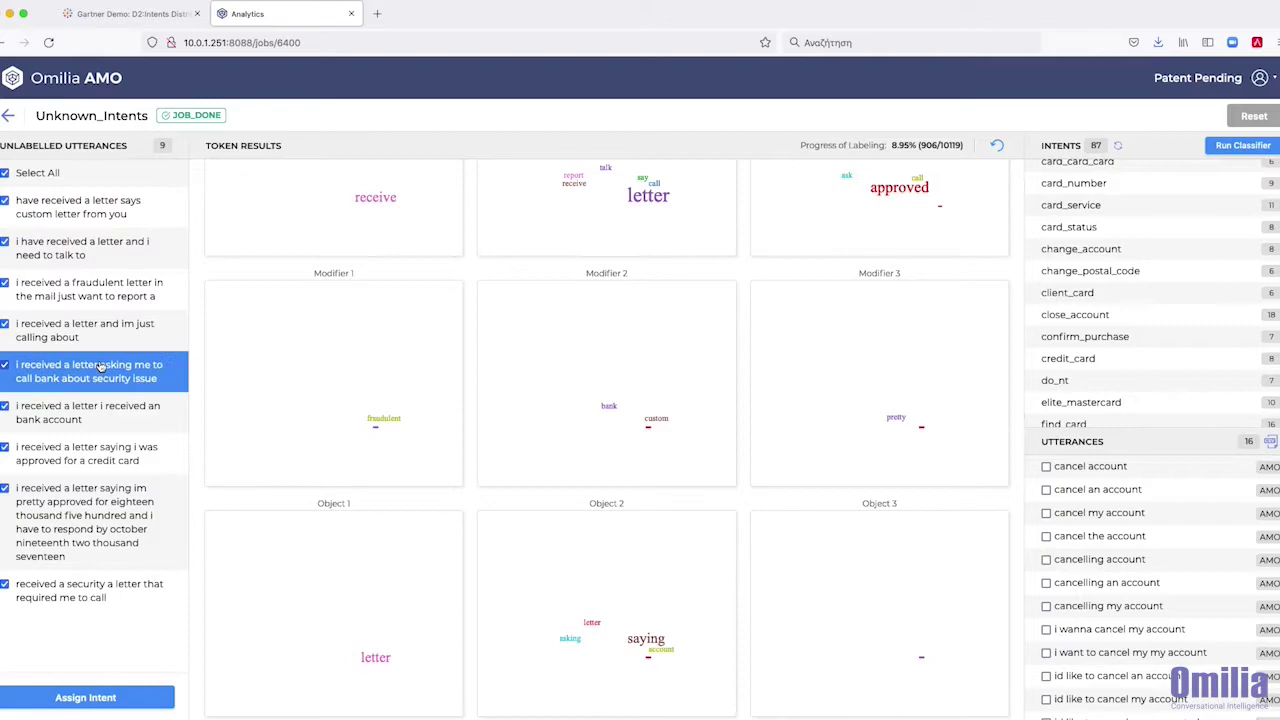
pyautogui.click(86, 697)
pyautogui.write('receive_letter')
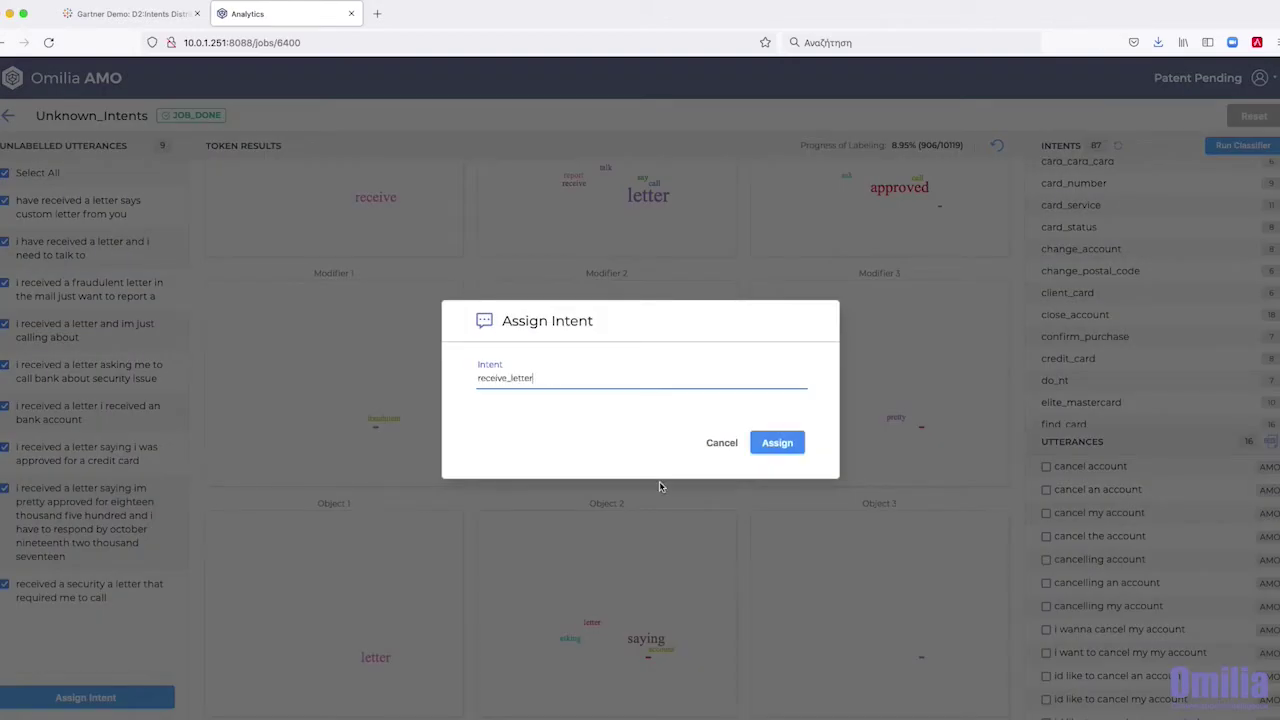
pyautogui.click(779, 443)
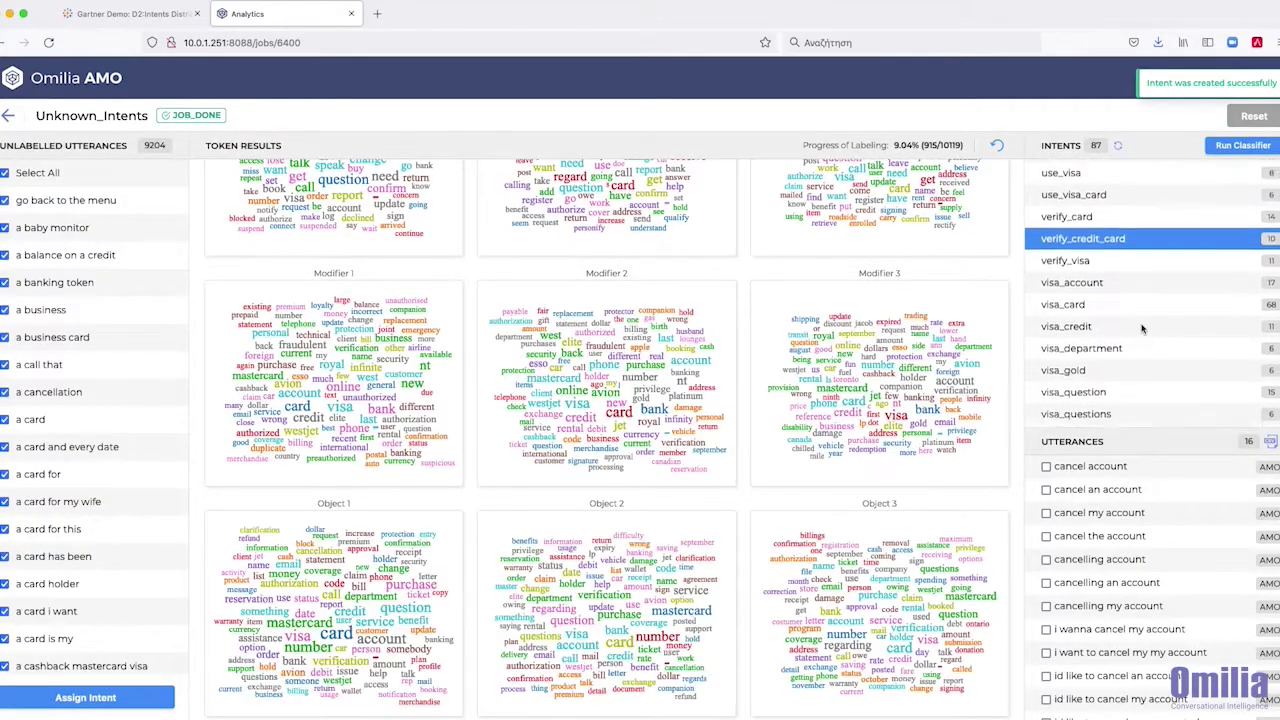
# Step: Scroll to the top of the intents list and run the classifier
pyautogui.scroll(5, 1143, 330)
pyautogui.scroll(5, 1140, 300)
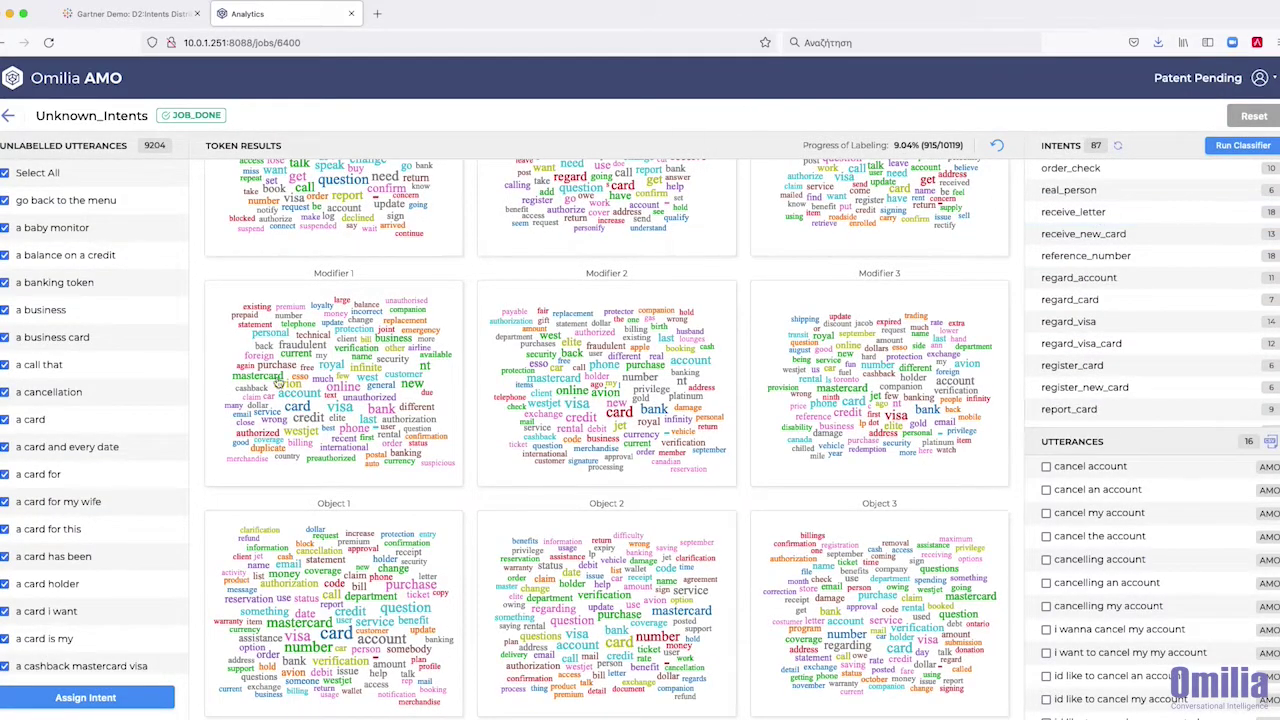
pyautogui.scroll(3, 350, 436)
pyautogui.scroll(1, 345, 346)
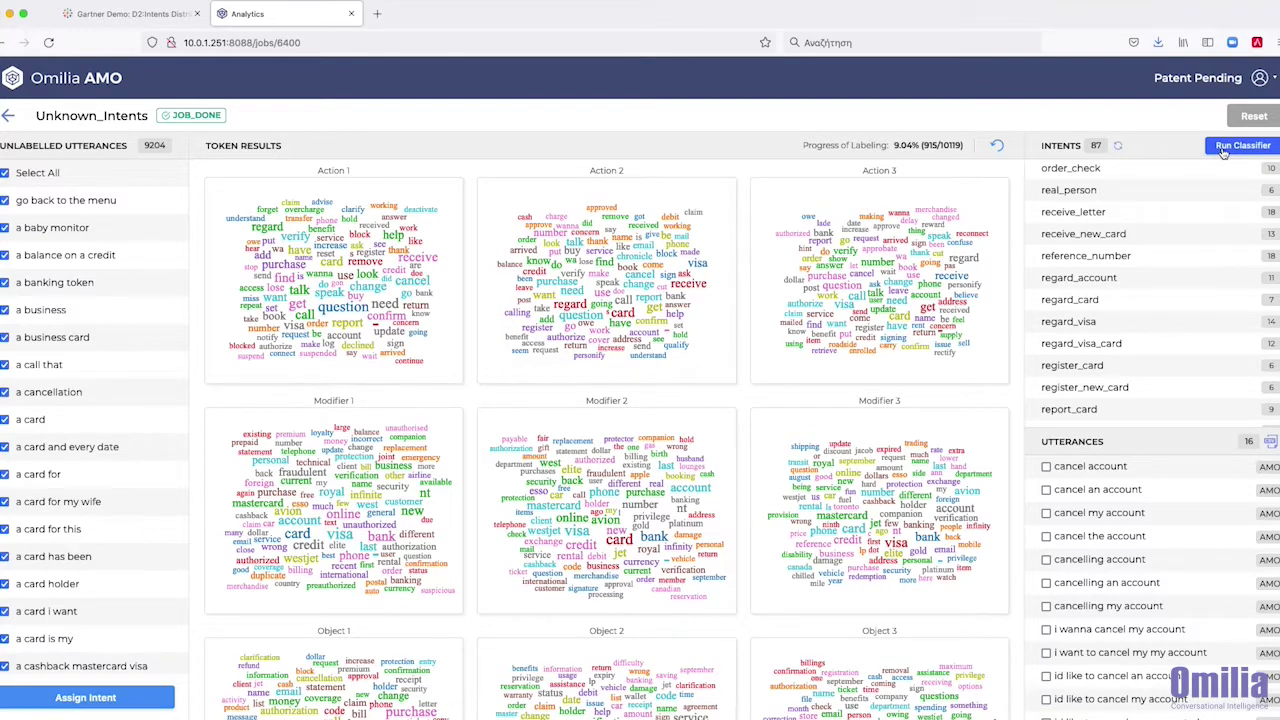
pyautogui.click(1222, 148)
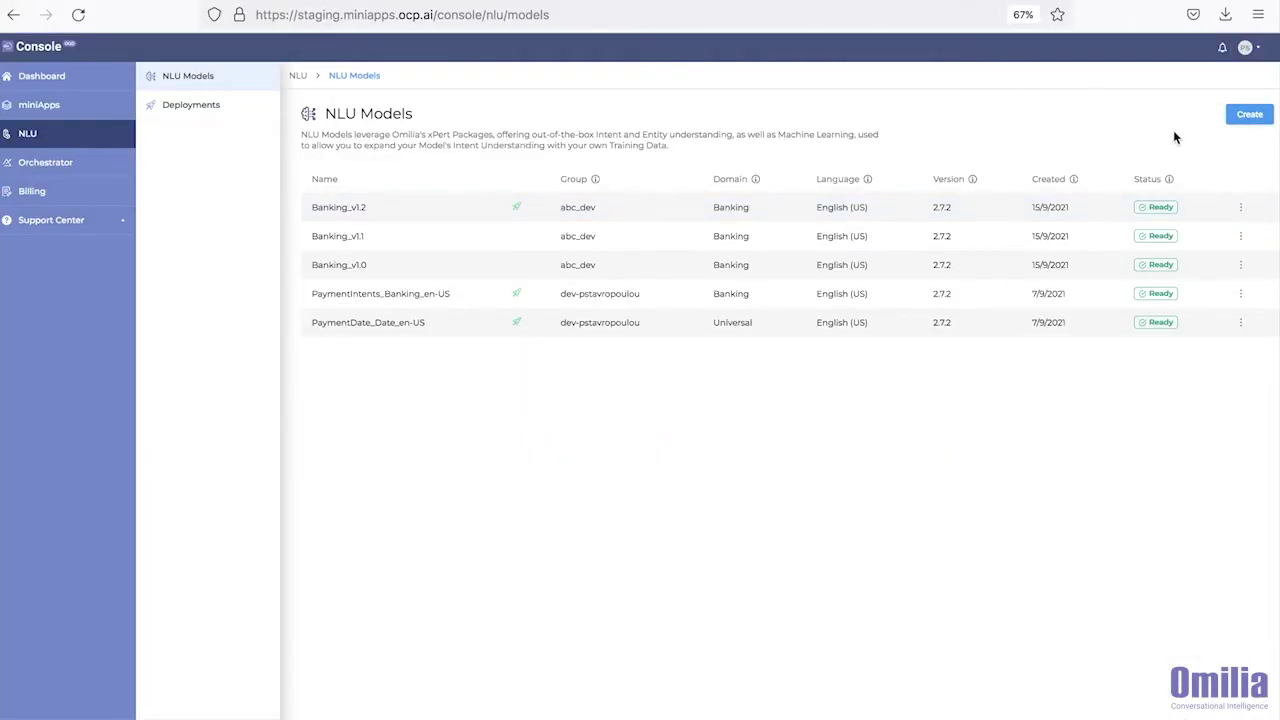
# Step: Name the new NLU model ABC_nlu and put it in group abc_dev
pyautogui.click(1249, 114)
pyautogui.write('ABC')
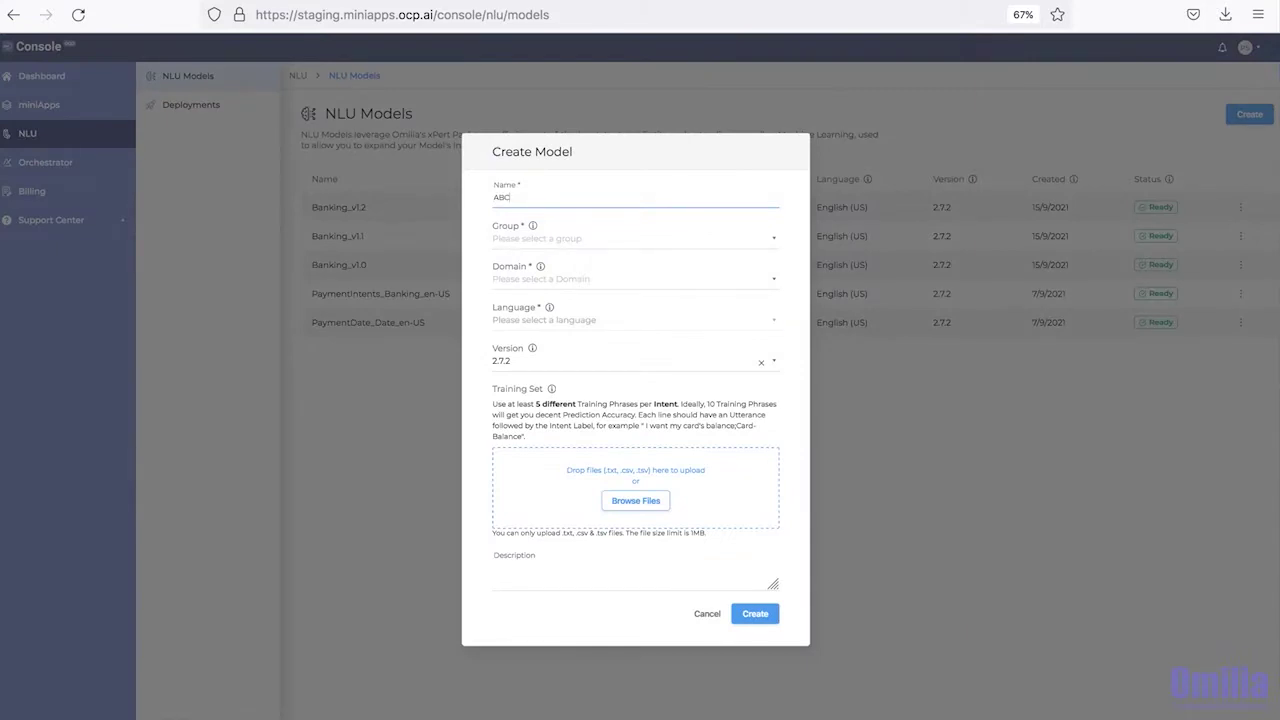
pyautogui.write('_nlu')
pyautogui.click(714, 240)
pyautogui.click(625, 265)
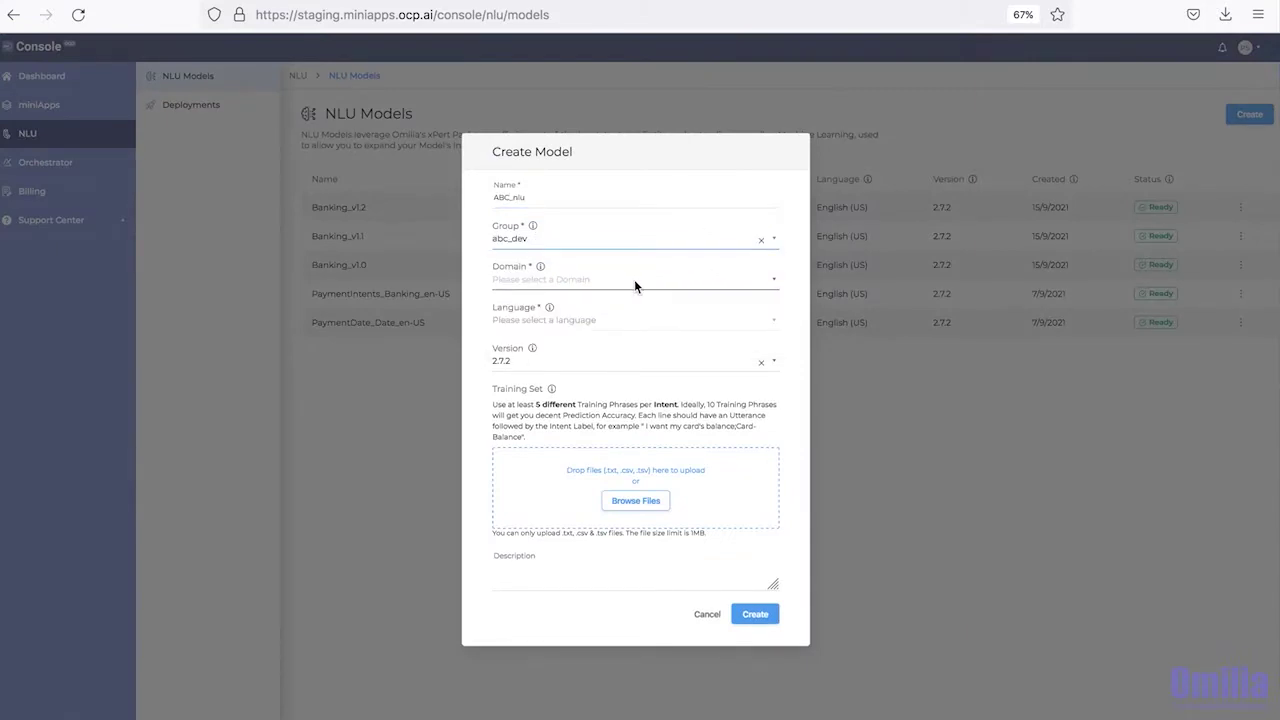
# Step: Set the model domain to custom and browse the language list
pyautogui.click(634, 279)
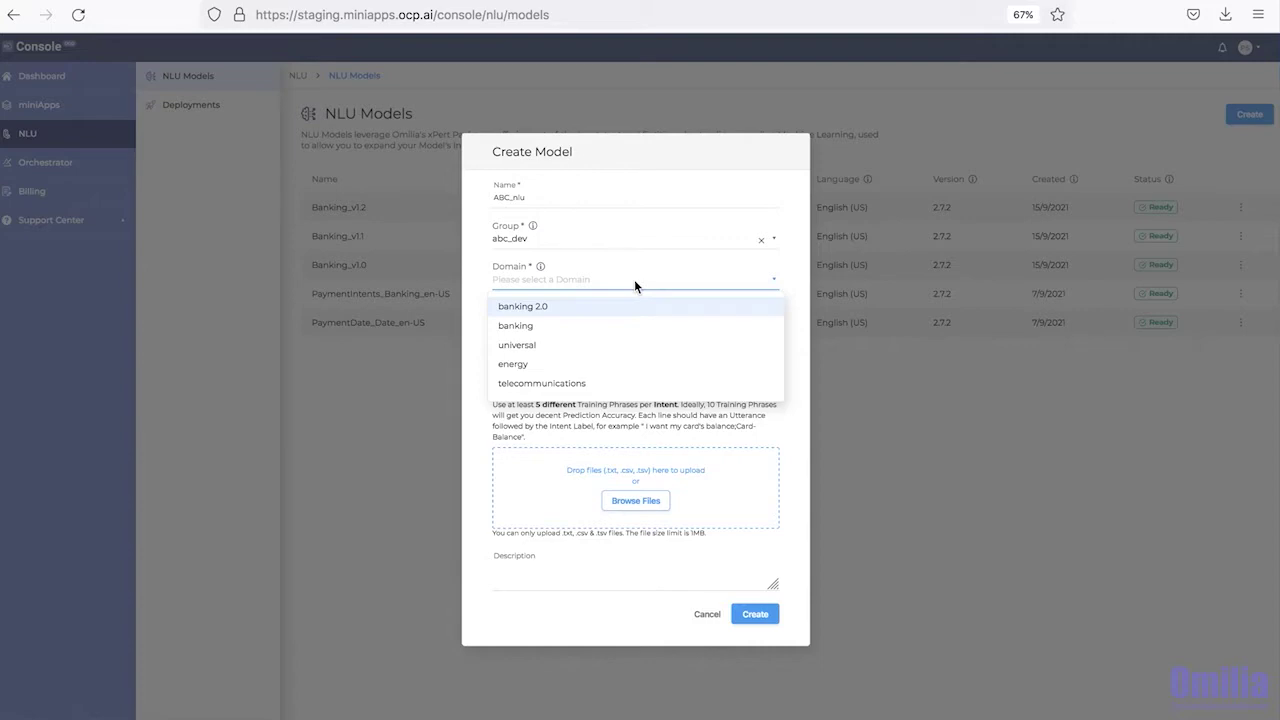
pyautogui.scroll(-2, 631, 346)
pyautogui.scroll(1, 636, 346)
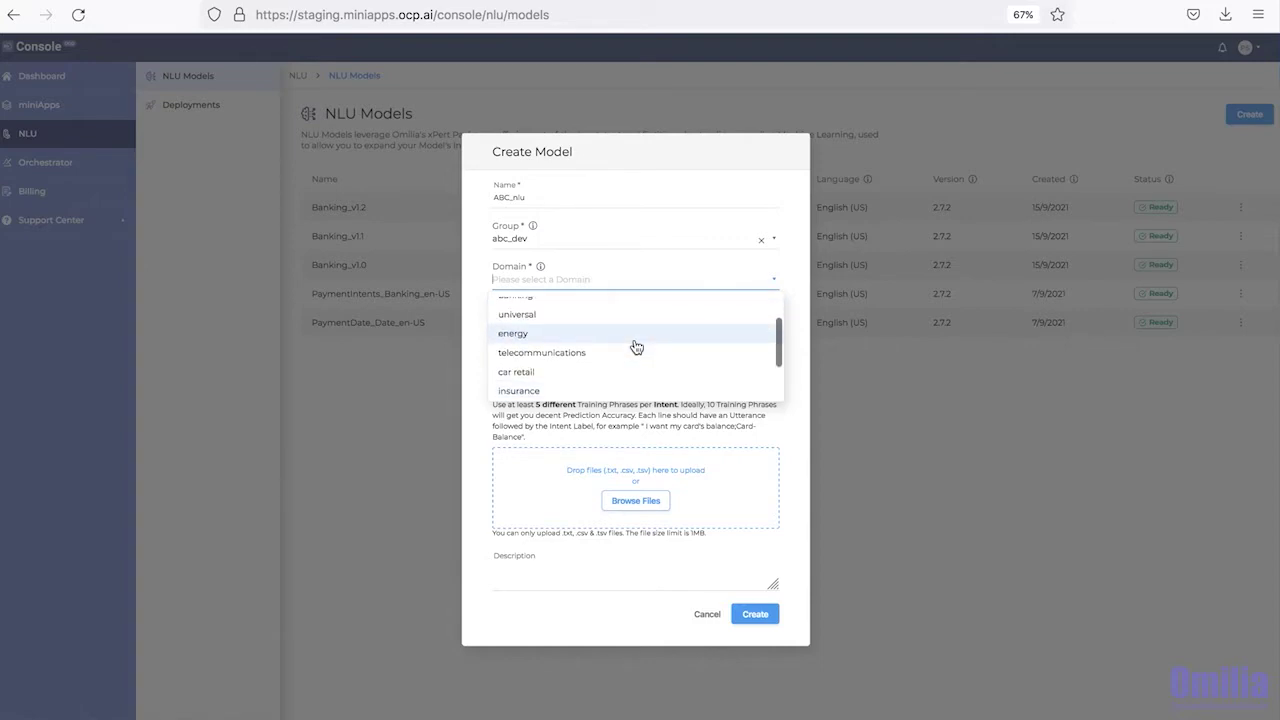
pyautogui.scroll(-2, 636, 346)
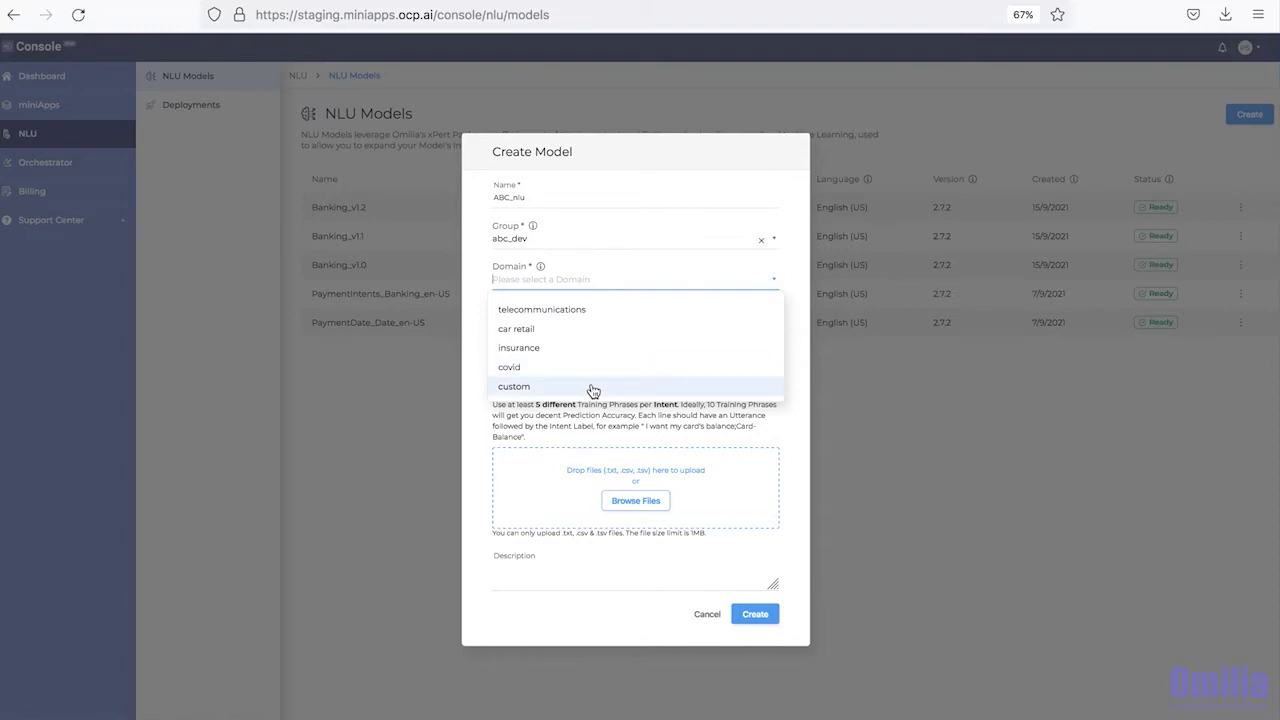
pyautogui.click(592, 388)
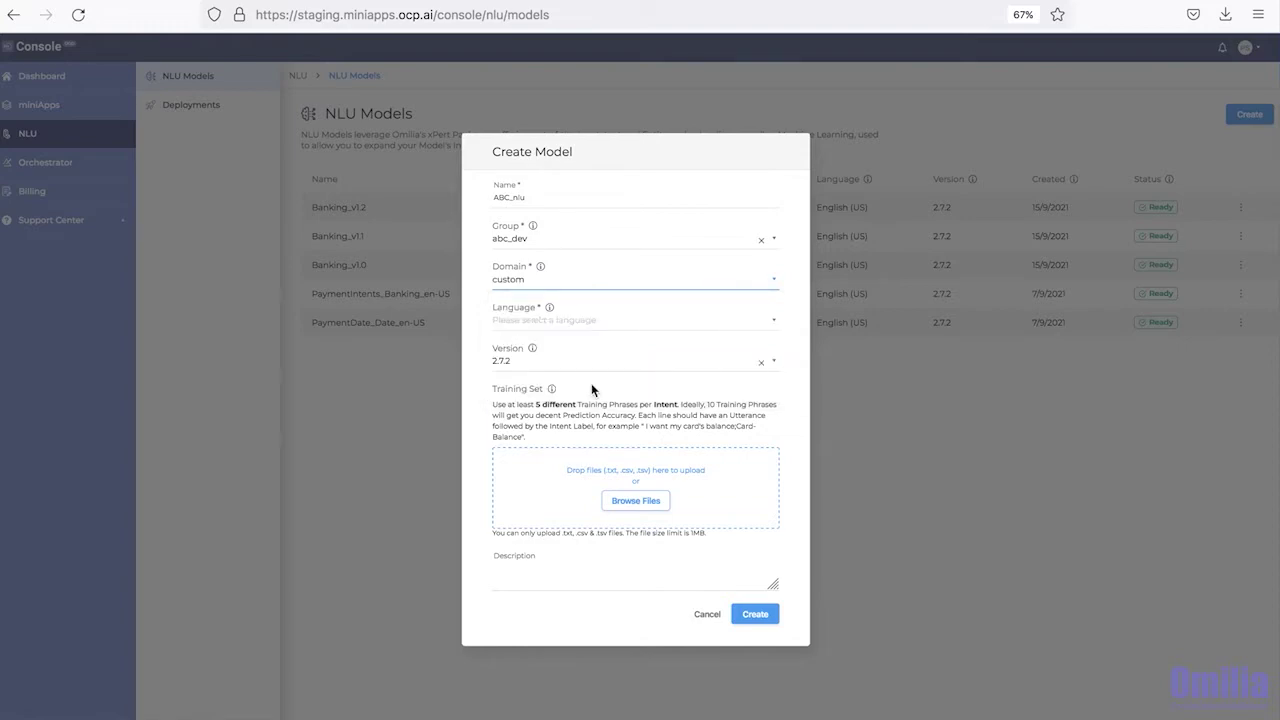
pyautogui.click(590, 322)
pyautogui.scroll(-2, 603, 400)
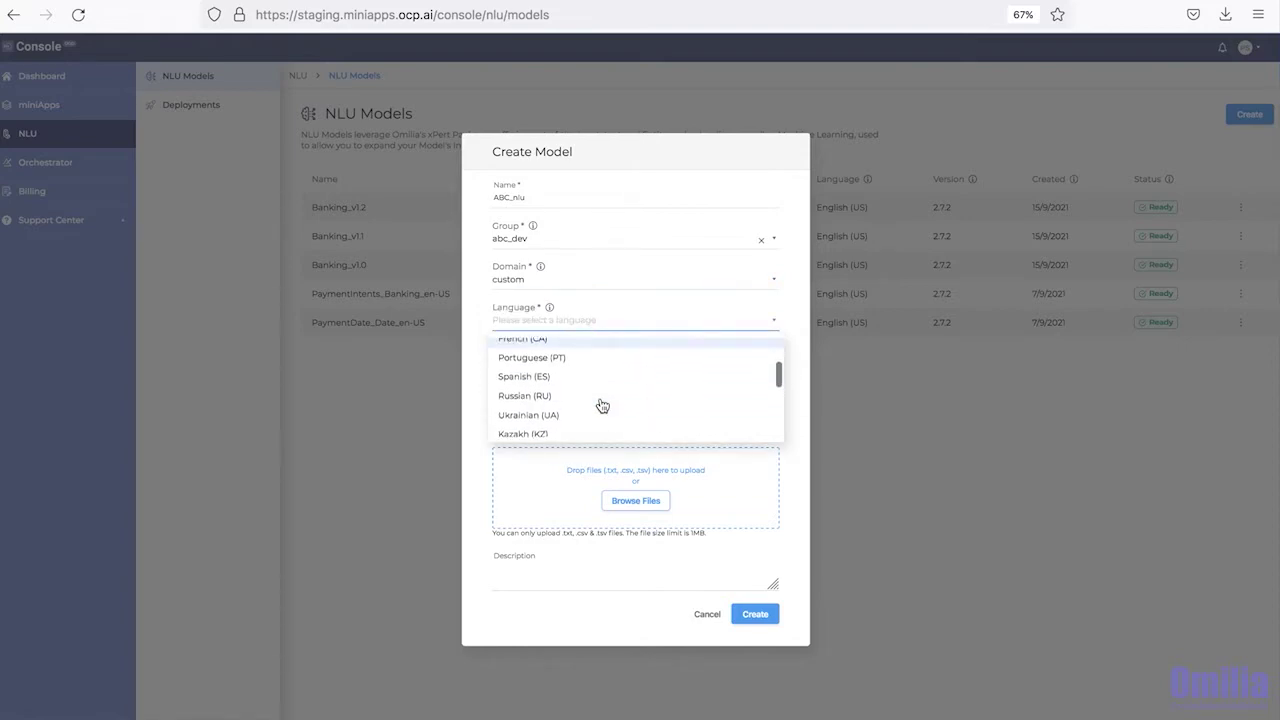
pyautogui.scroll(-3, 602, 405)
pyautogui.scroll(5, 602, 403)
# Step: Finish ABC_nlu with English (US) language and train the model
pyautogui.click(588, 350)
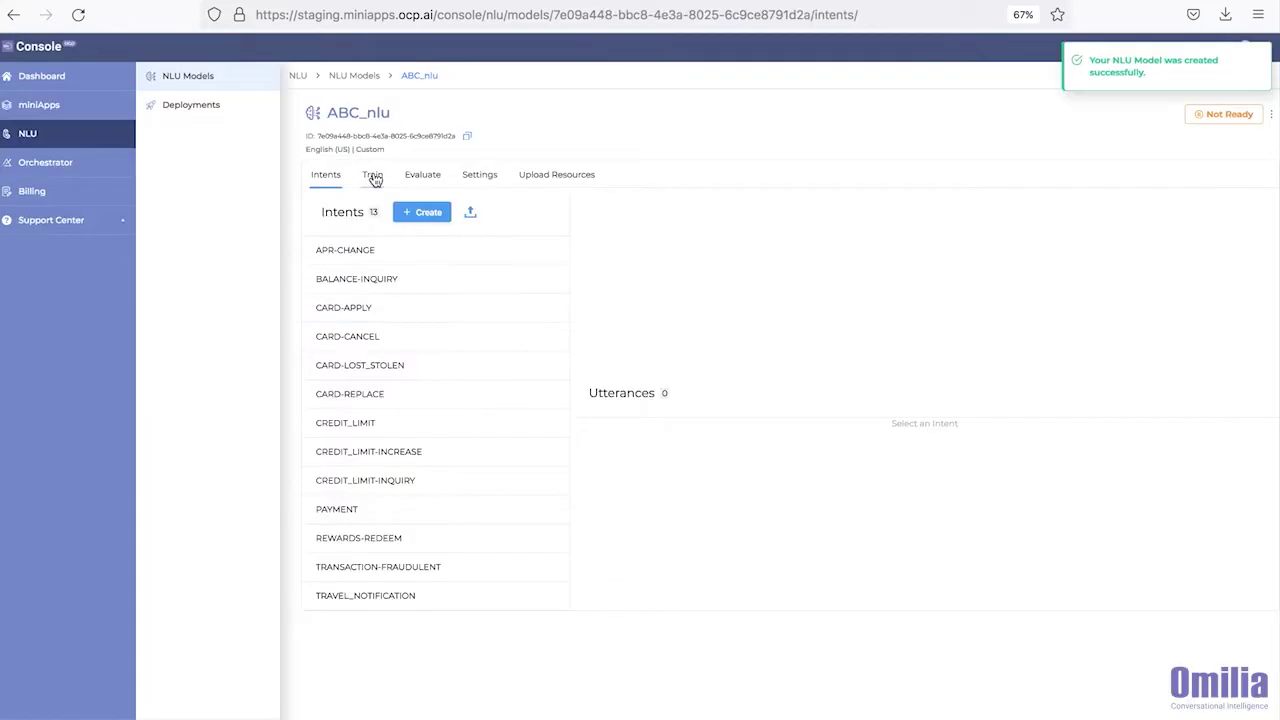
pyautogui.click(372, 175)
pyautogui.click(800, 265)
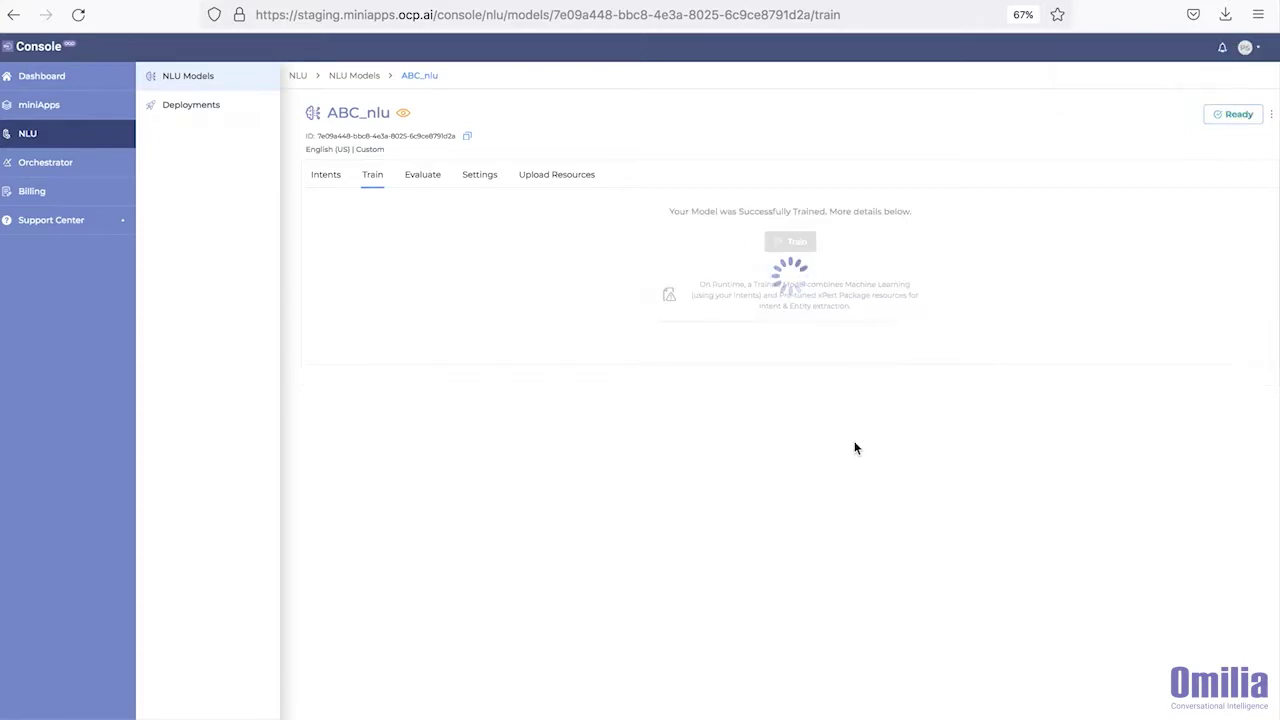
# Step: Evaluate ABC_nlu and save the full report as evaluation_results.zip
pyautogui.click(426, 180)
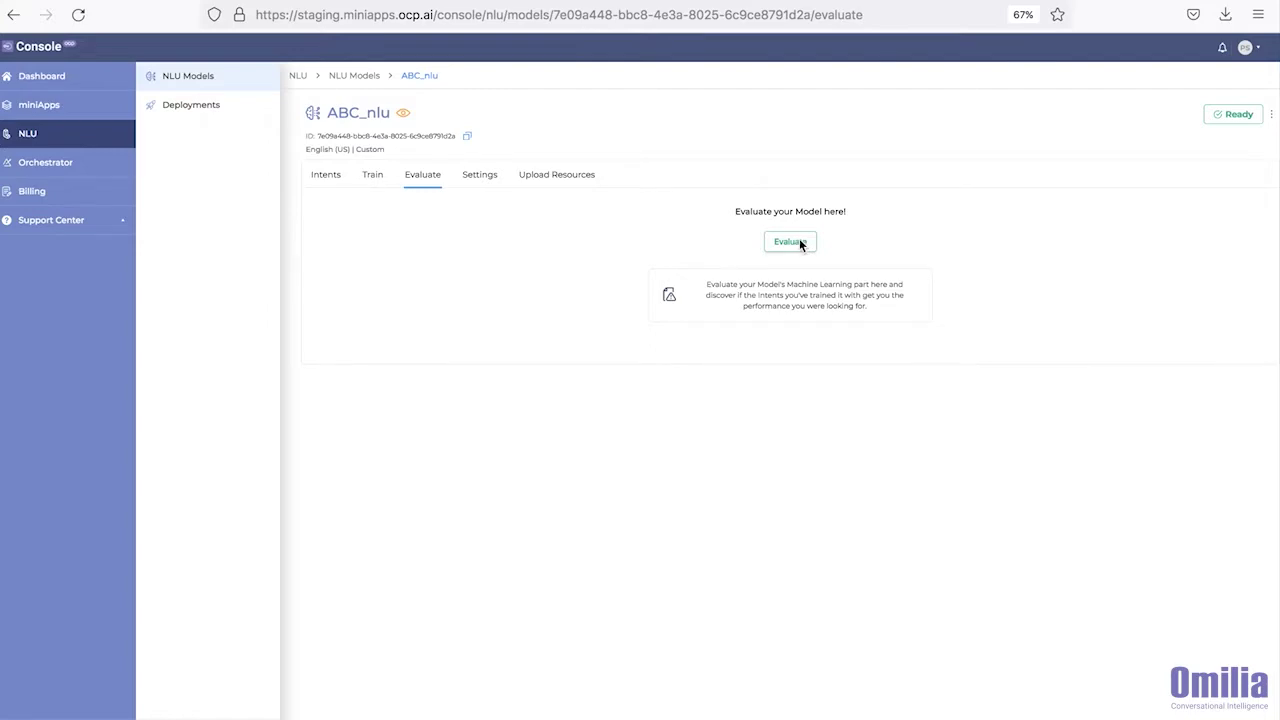
pyautogui.click(800, 242)
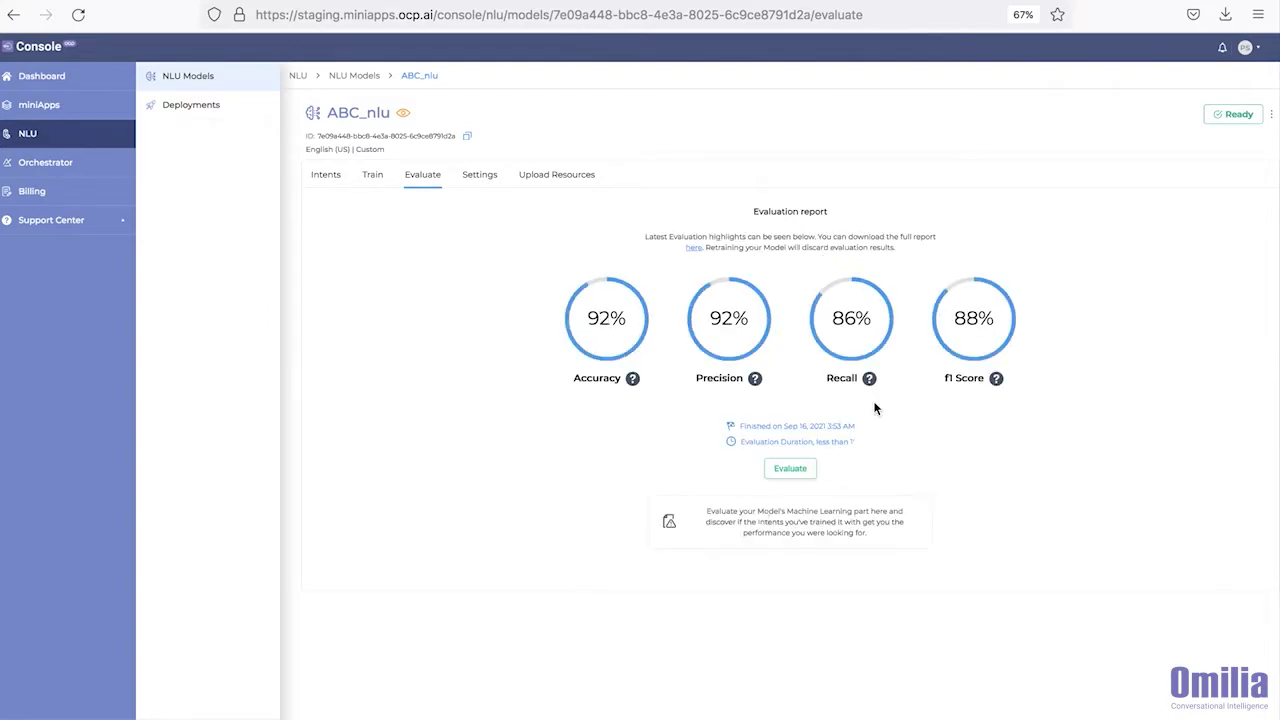
pyautogui.click(693, 248)
pyautogui.click(674, 443)
# Step: Deploy ABC_nlu to group abc_dev, then open the ABC_Demo miniApp's intent management
pyautogui.click(190, 105)
pyautogui.click(1249, 114)
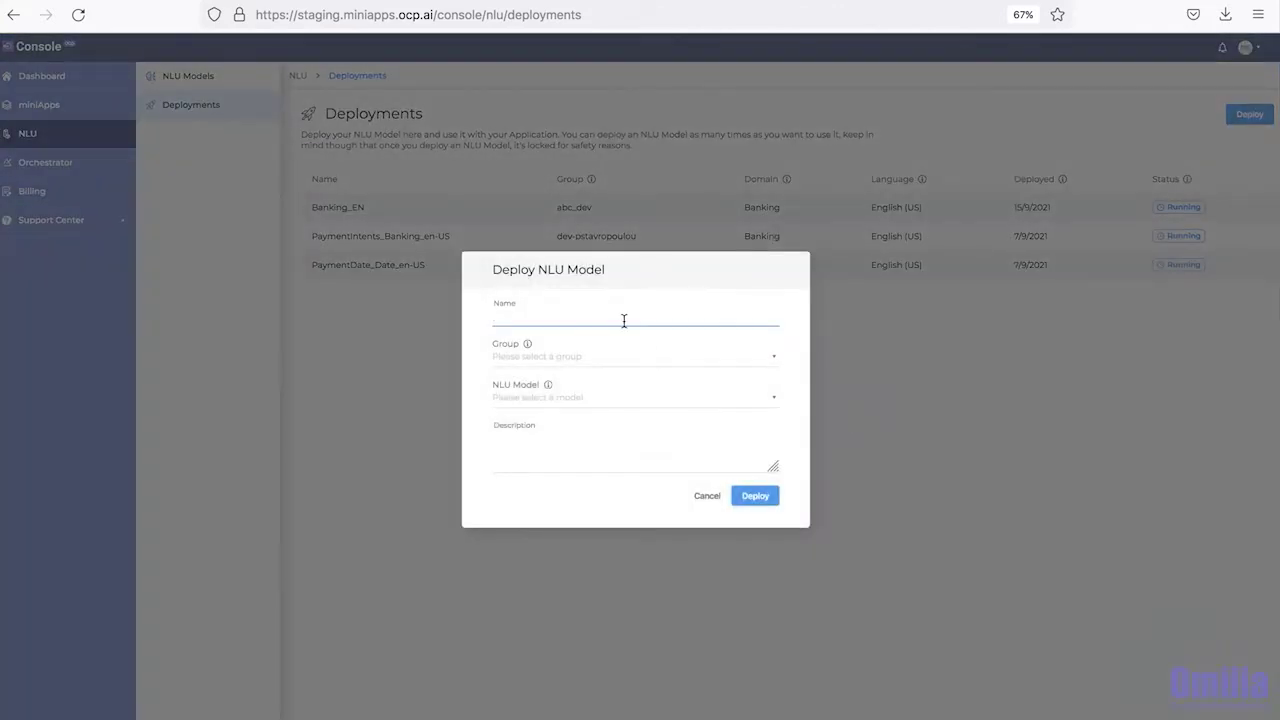
pyautogui.write('ABC_')
pyautogui.write('nlu')
pyautogui.click(672, 357)
pyautogui.click(606, 382)
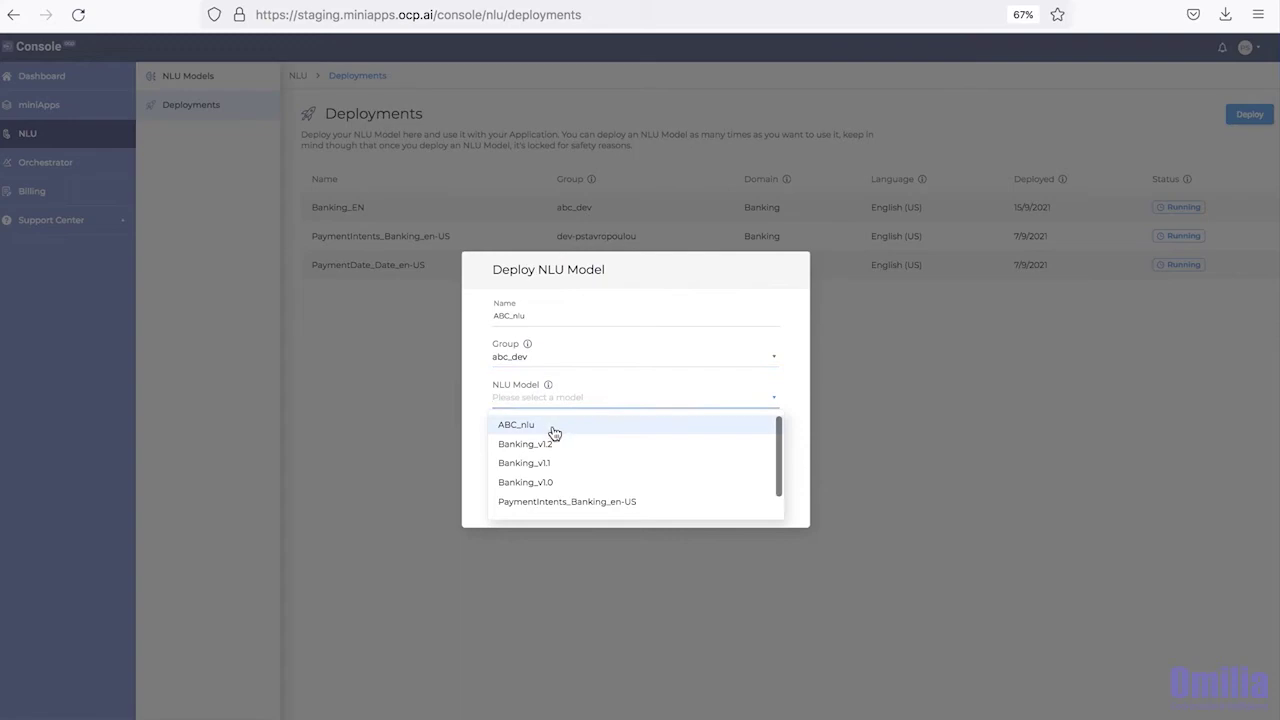
pyautogui.click(554, 428)
pyautogui.click(754, 497)
pyautogui.click(40, 105)
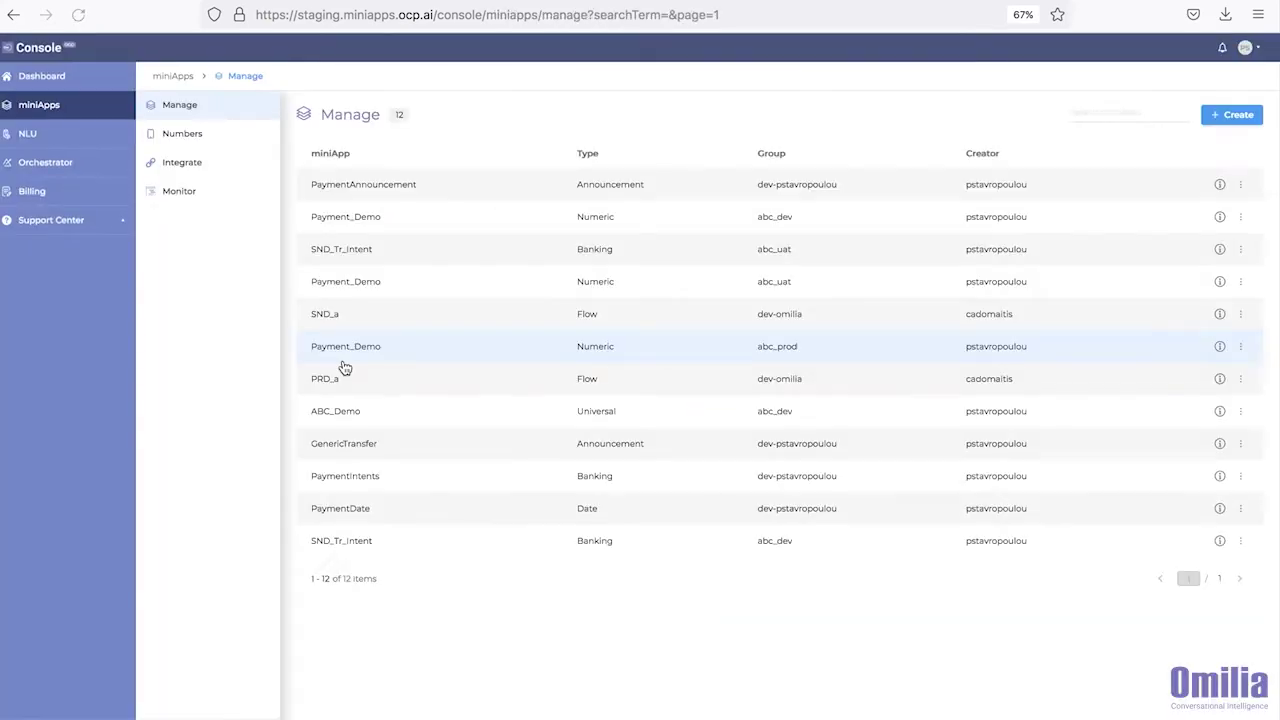
pyautogui.click(335, 411)
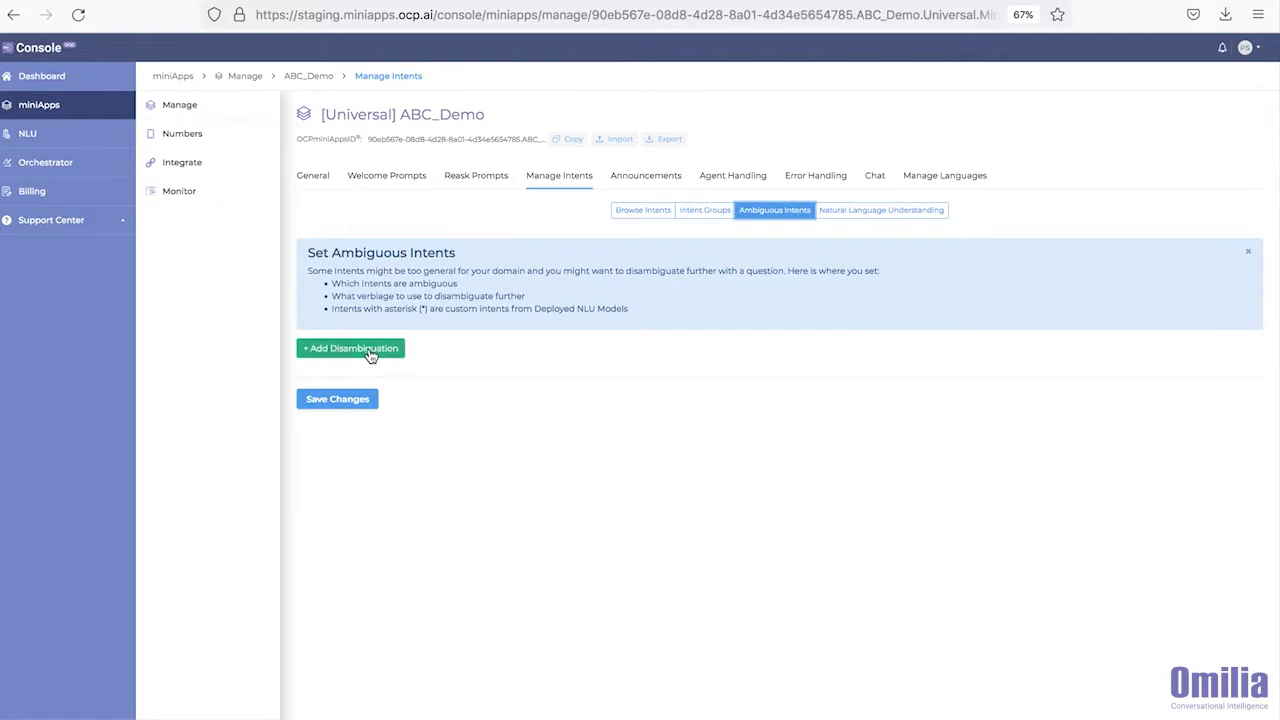
# Step: Add a CREDIT_LIMIT disambiguation with prompt 'Do you want to increase it or decrease it?' and save
pyautogui.click(370, 350)
pyautogui.click(458, 385)
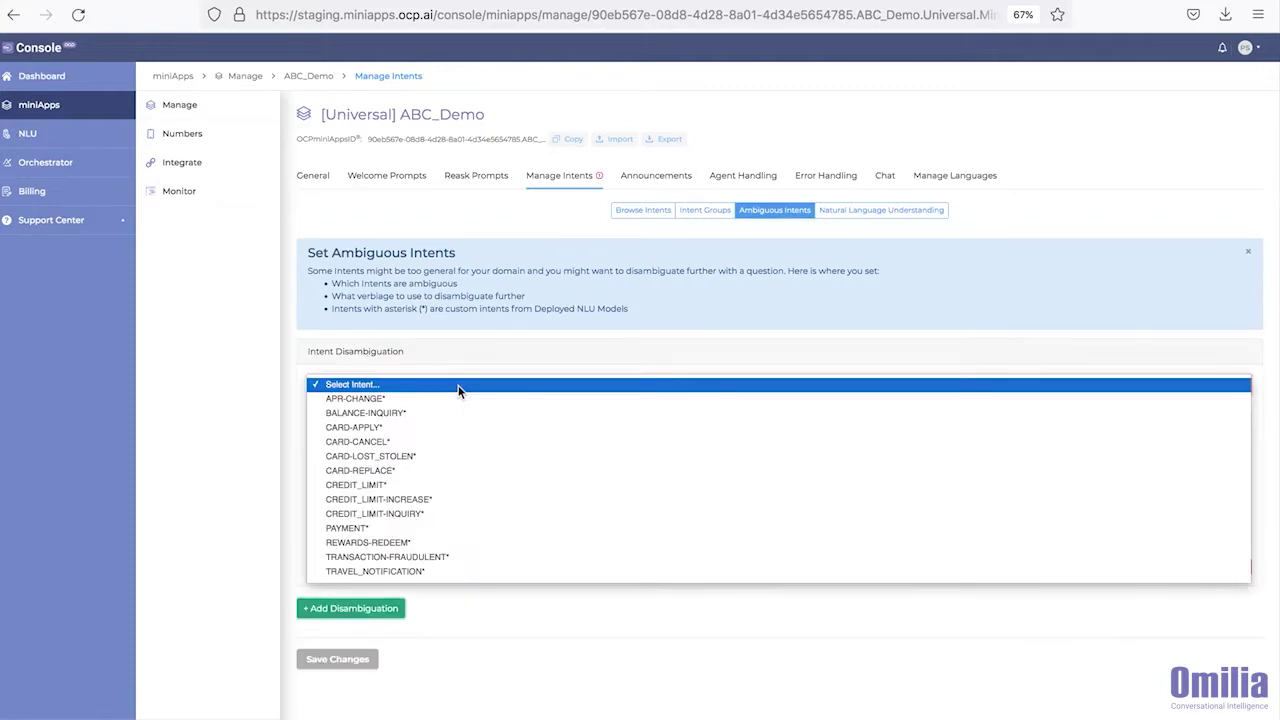
pyautogui.click(403, 485)
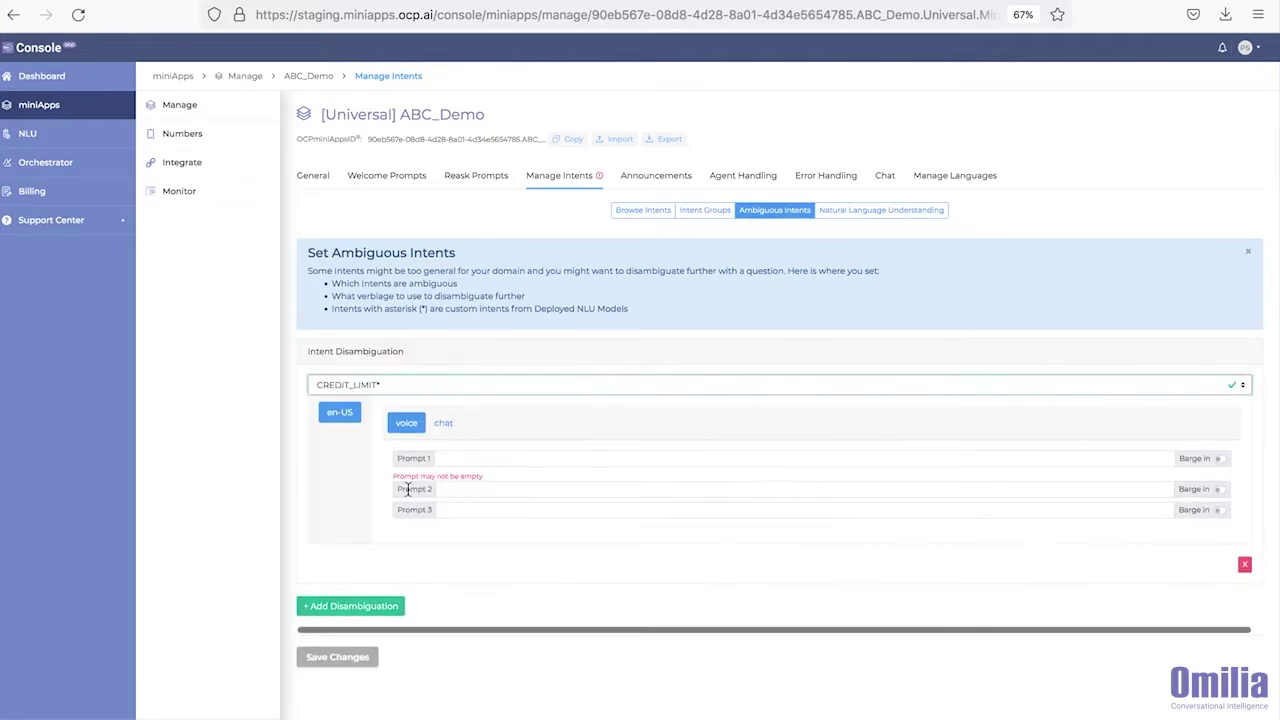
pyautogui.click(478, 458)
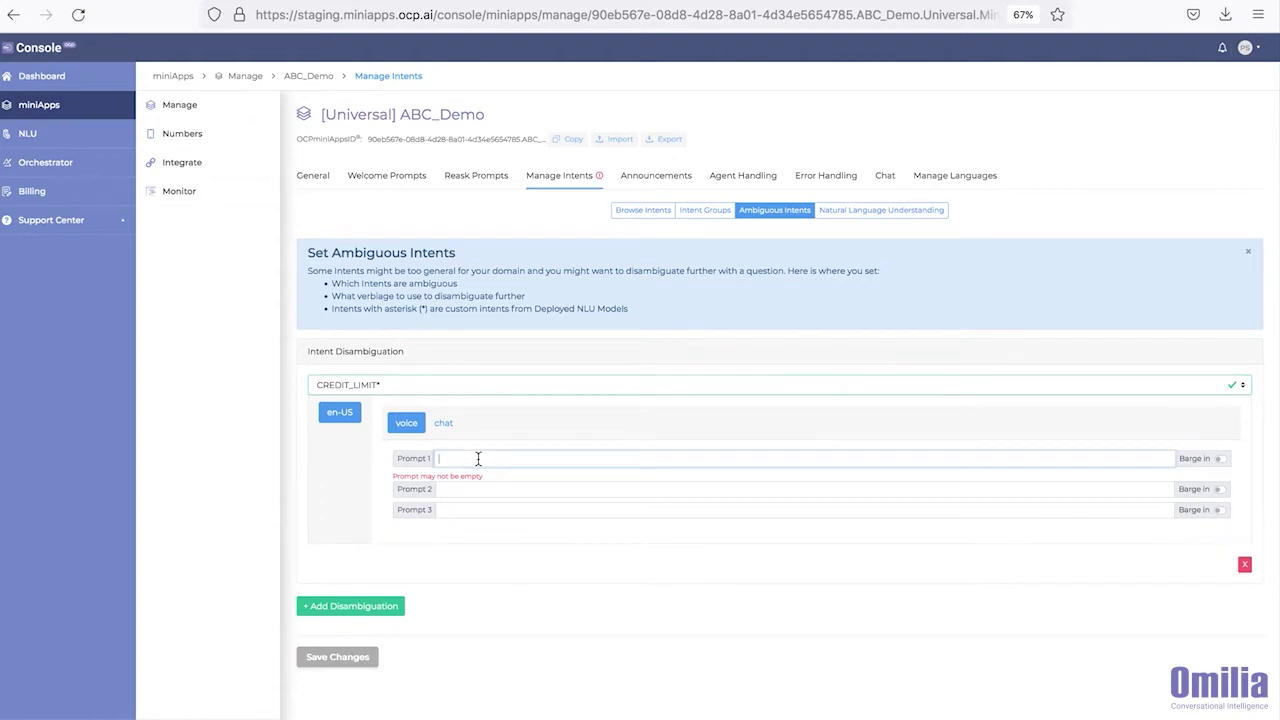
pyautogui.write('Do you want to increase it or decrease it?')
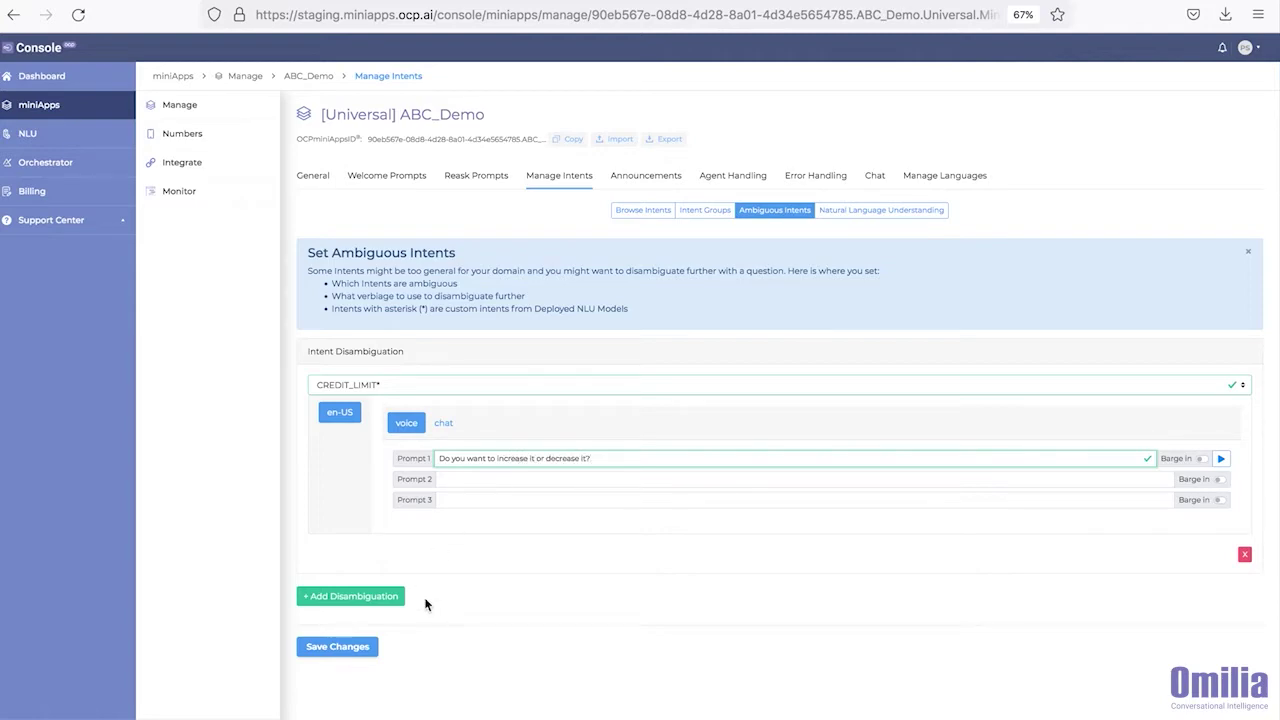
pyautogui.click(362, 647)
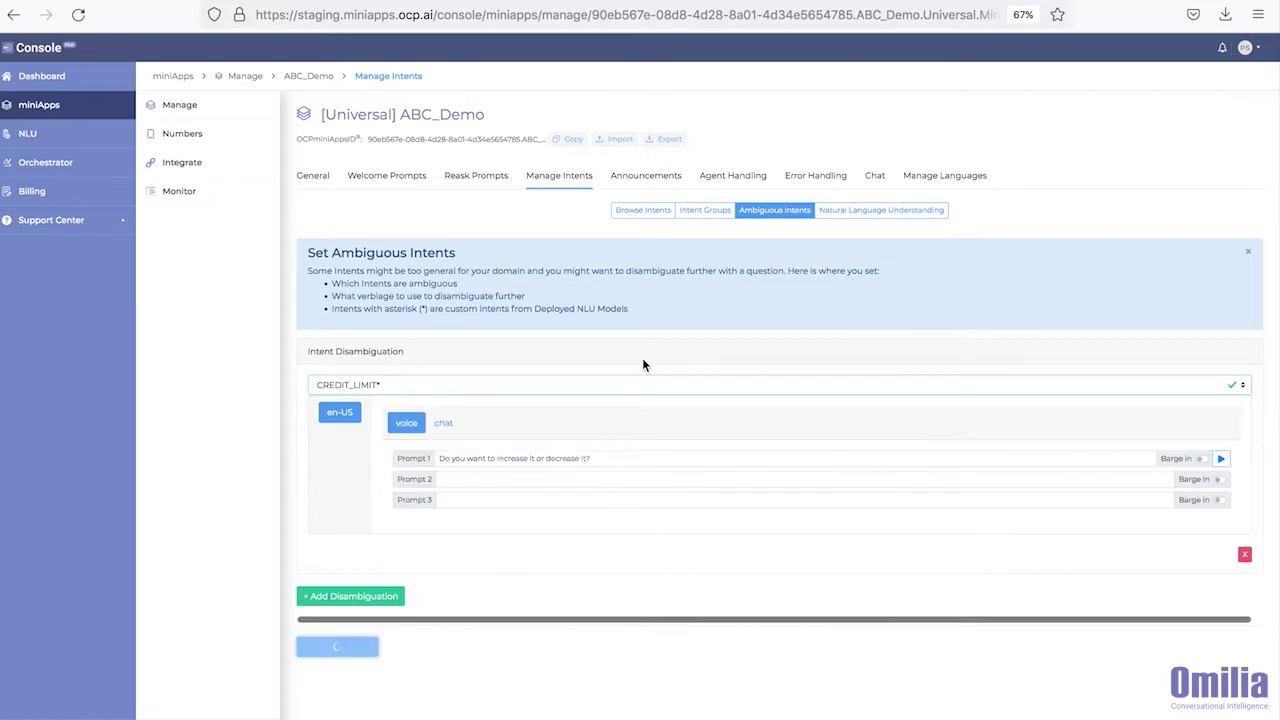
# Step: Add a new announcement conditioned on the CREDIT_LIMIT_INCREASE intent
pyautogui.click(646, 176)
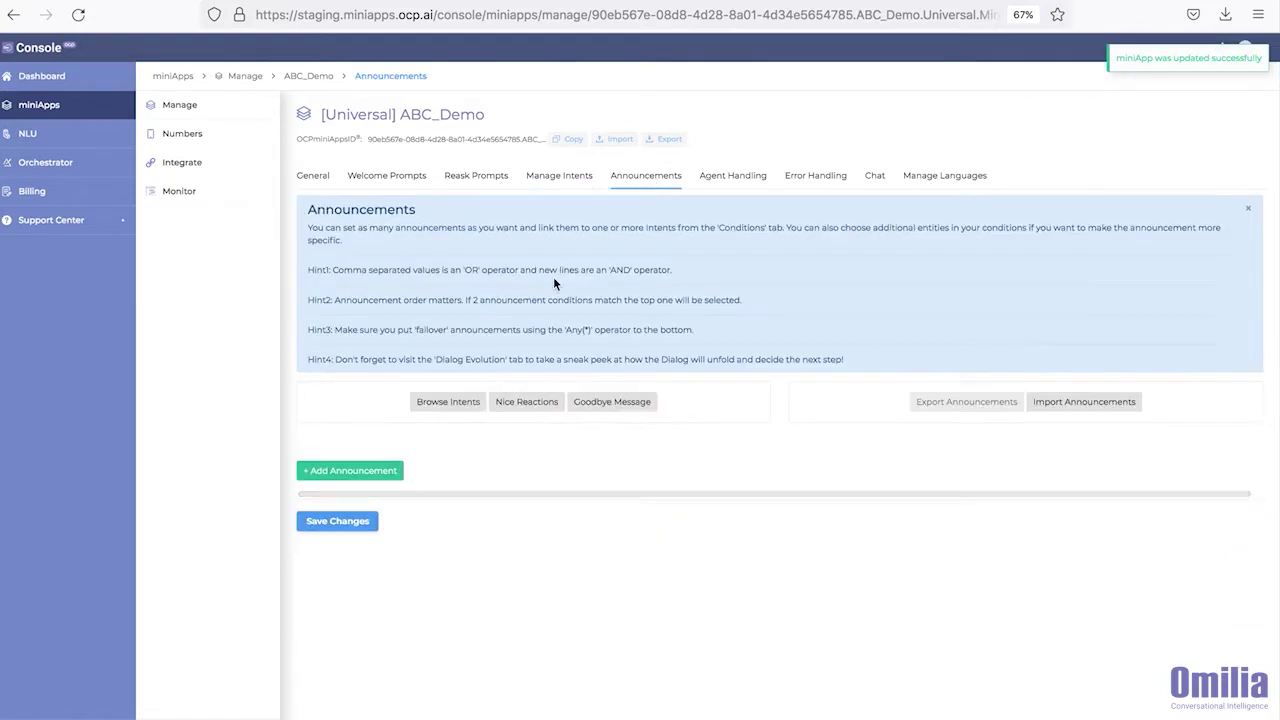
pyautogui.click(372, 474)
pyautogui.click(418, 478)
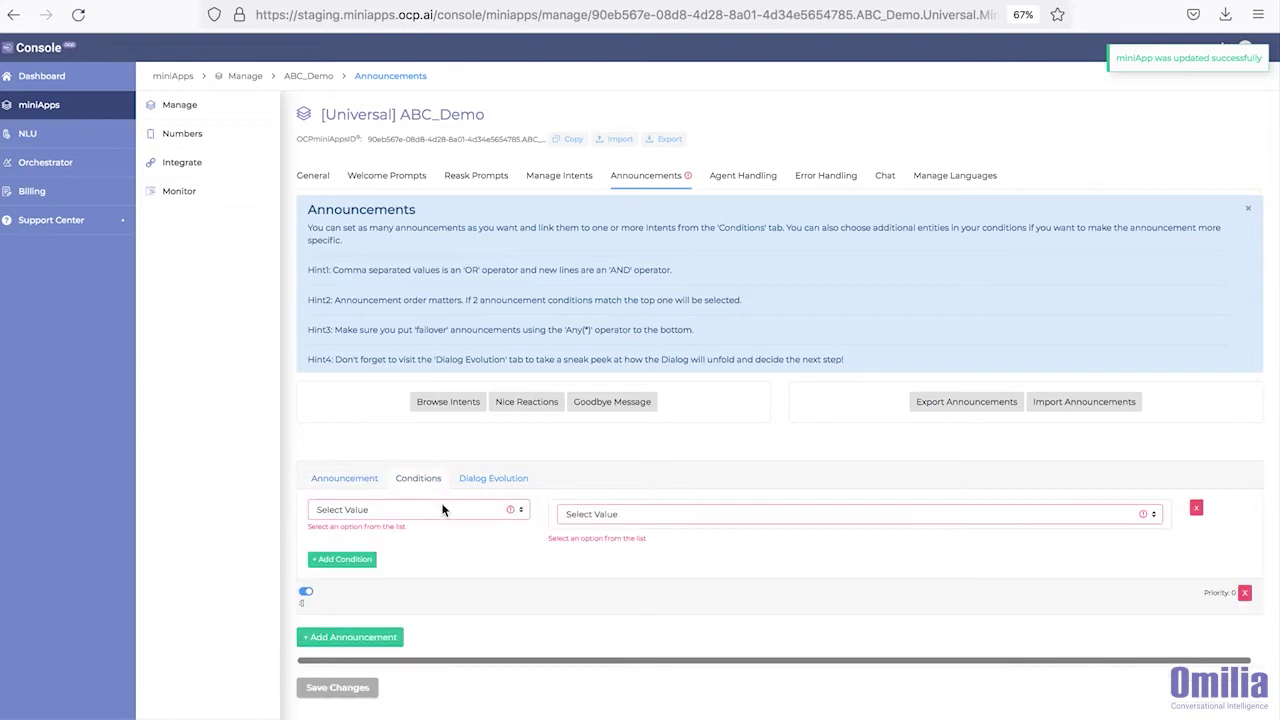
pyautogui.click(414, 506)
pyautogui.click(337, 523)
pyautogui.click(586, 514)
pyautogui.click(624, 643)
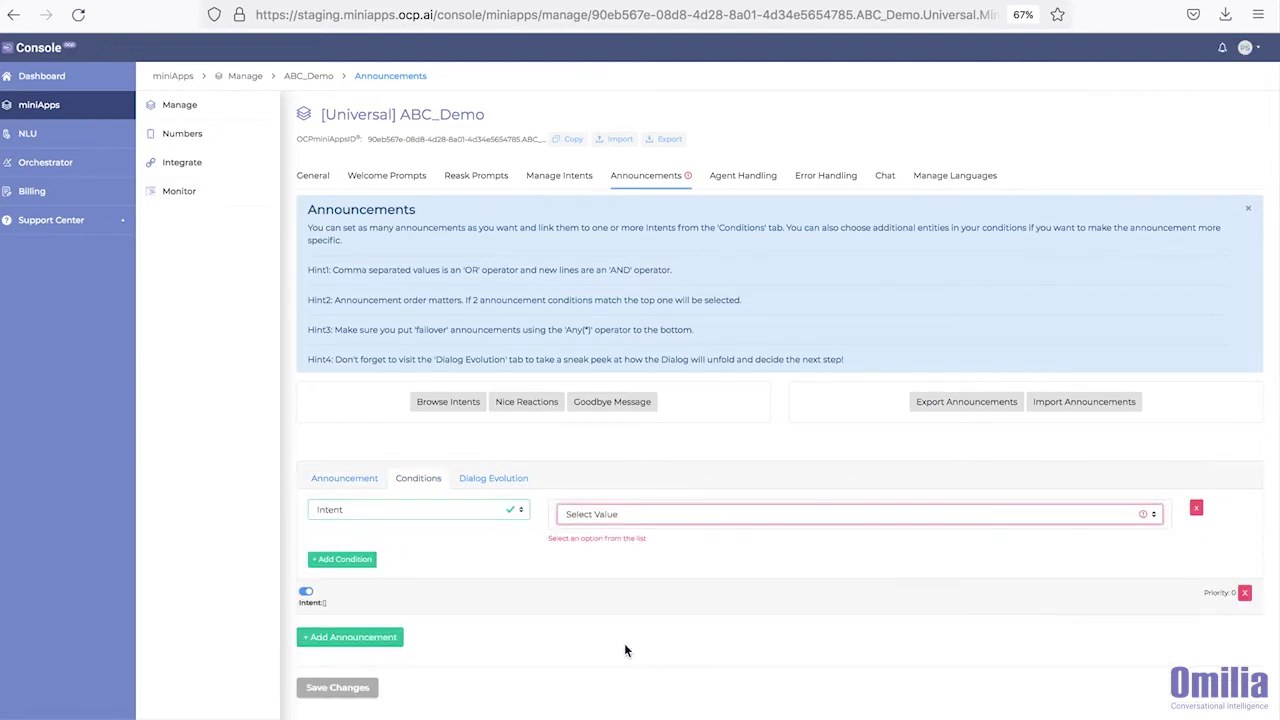
# Step: Set the announcement text to 'You can apply for a credit line increase online.' and save it
pyautogui.click(344, 478)
pyautogui.click(462, 578)
pyautogui.write('You ')
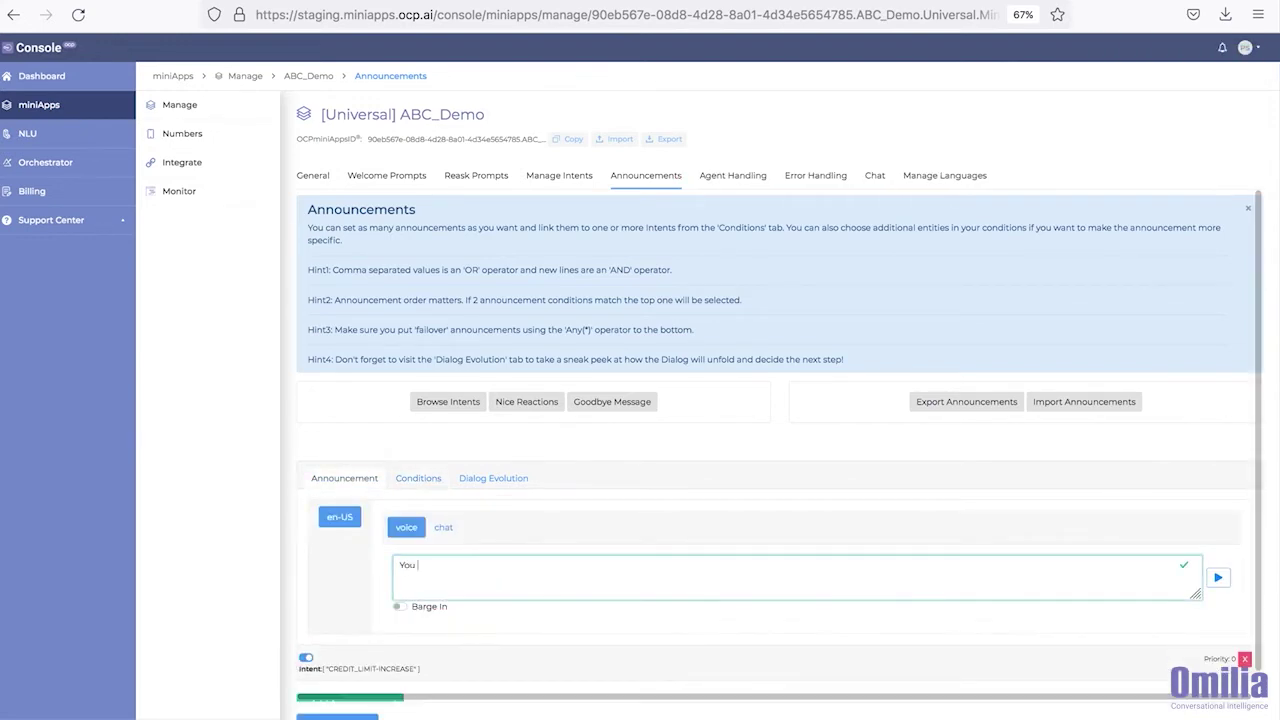
pyautogui.write('can apply fo')
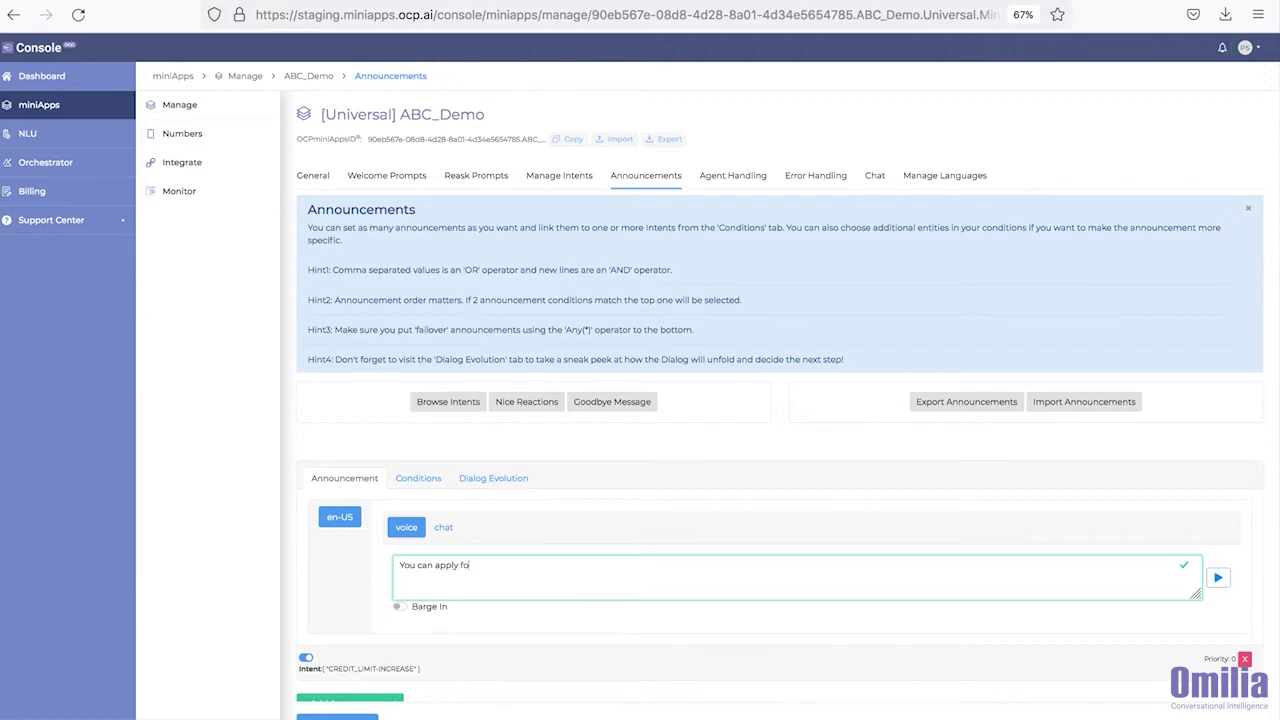
pyautogui.write('r a credit line in')
pyautogui.write('crease online.')
pyautogui.scroll(-1, 453, 645)
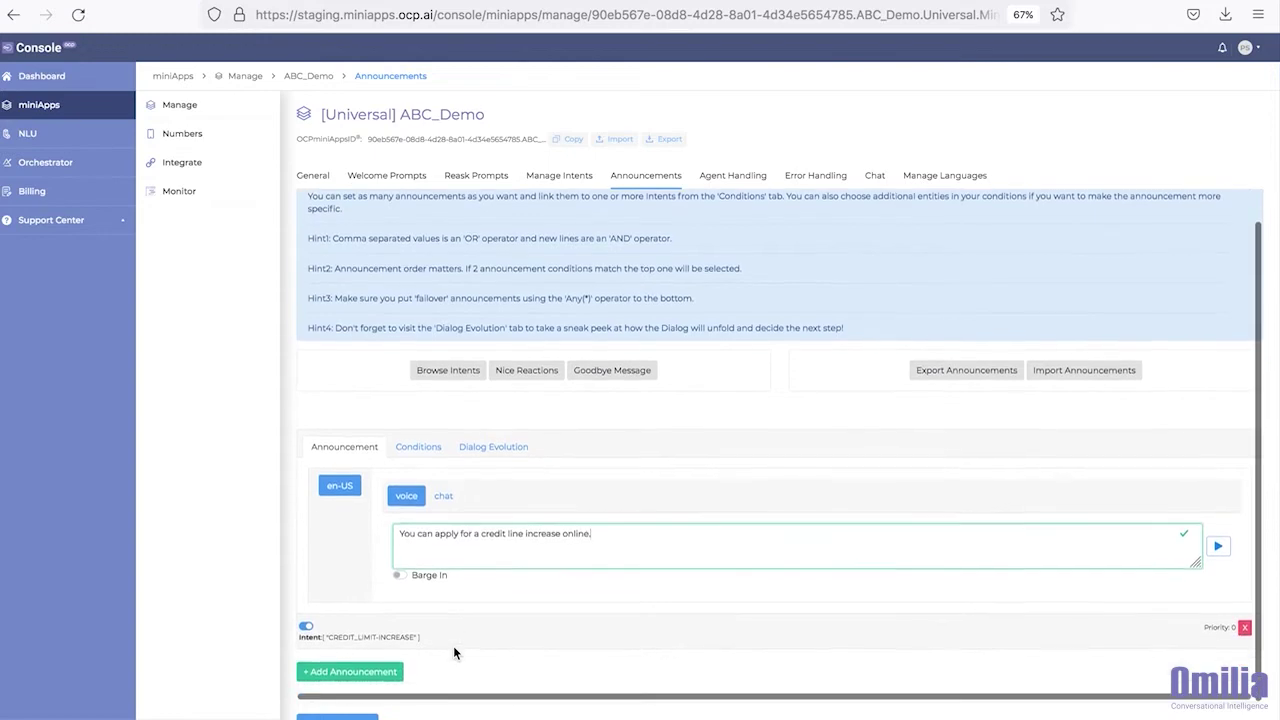
pyautogui.click(453, 645)
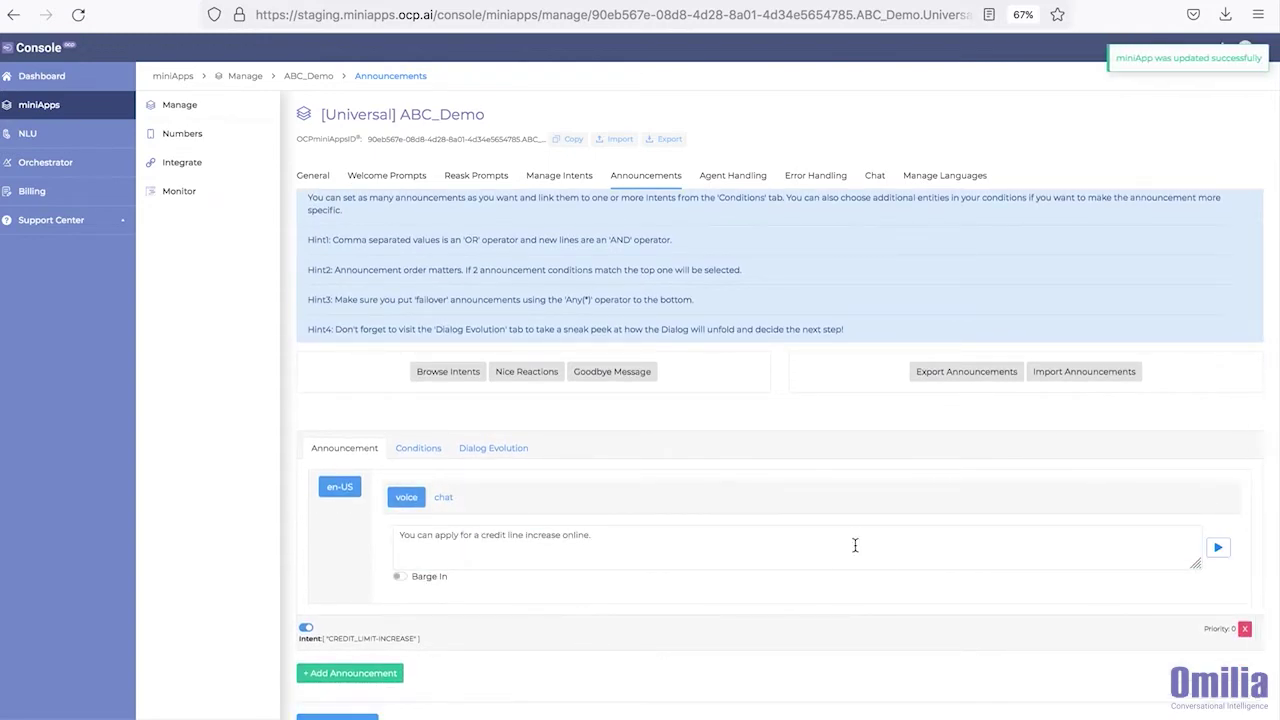
pyautogui.click(875, 178)
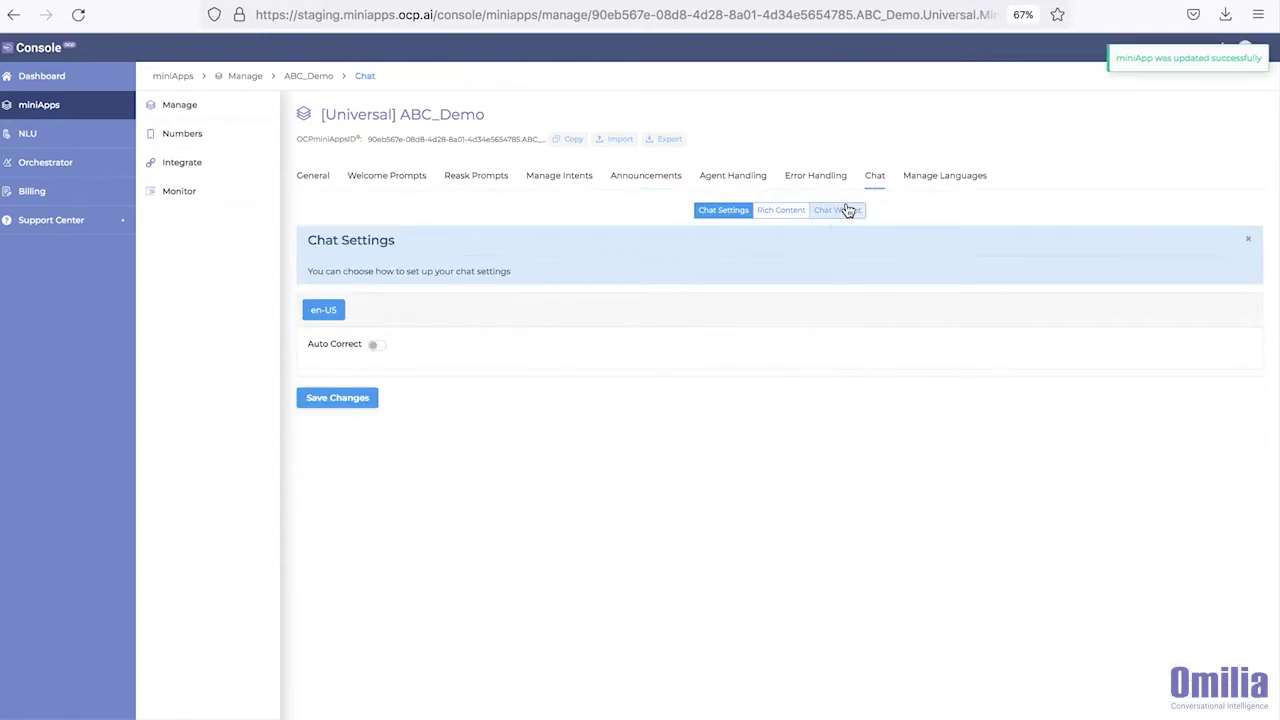
# Step: In the launched chat widget, send 'I have a request about my credit limit', then answer 'increase it'
pyautogui.click(837, 210)
pyautogui.click(330, 413)
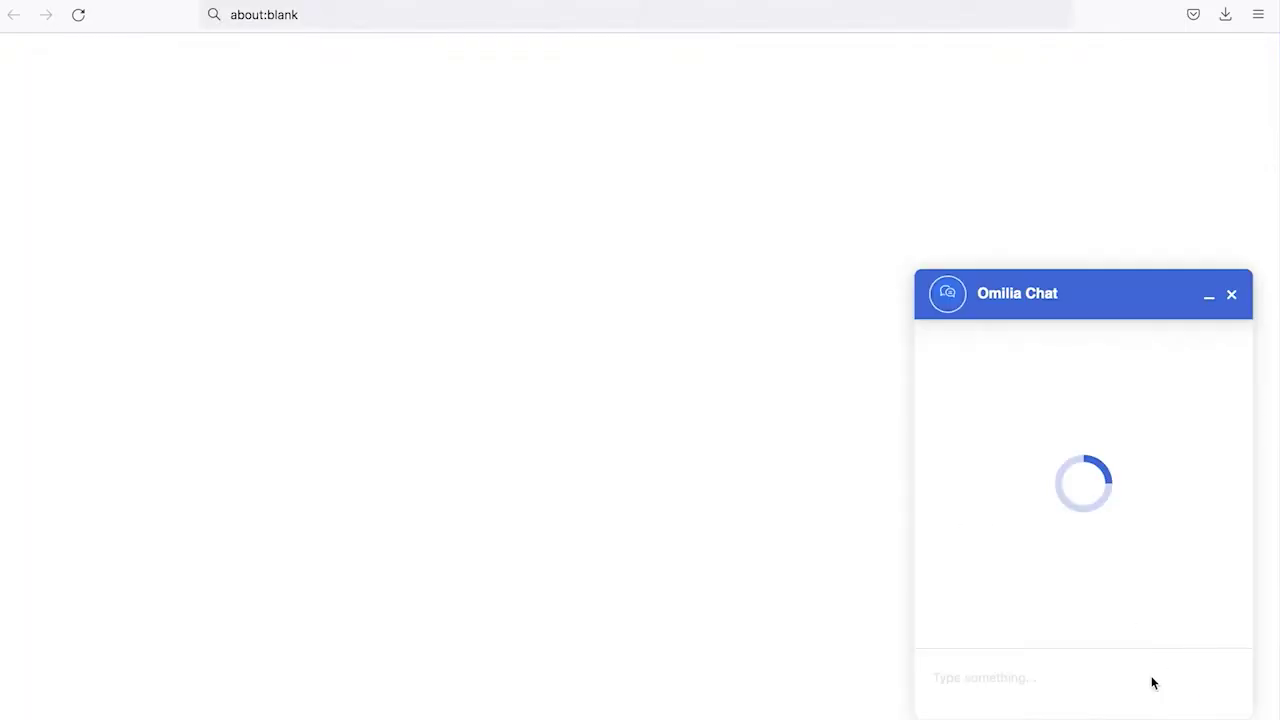
pyautogui.write('I have a')
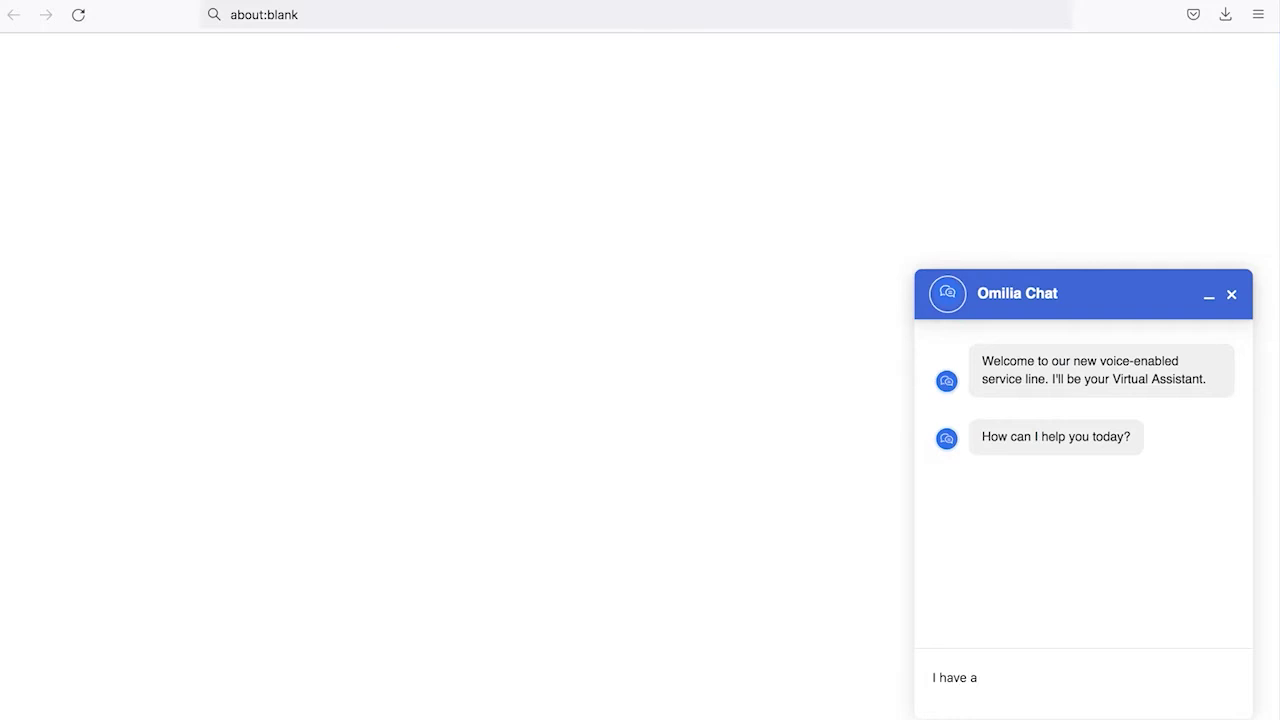
pyautogui.write(' request about my credit limi')
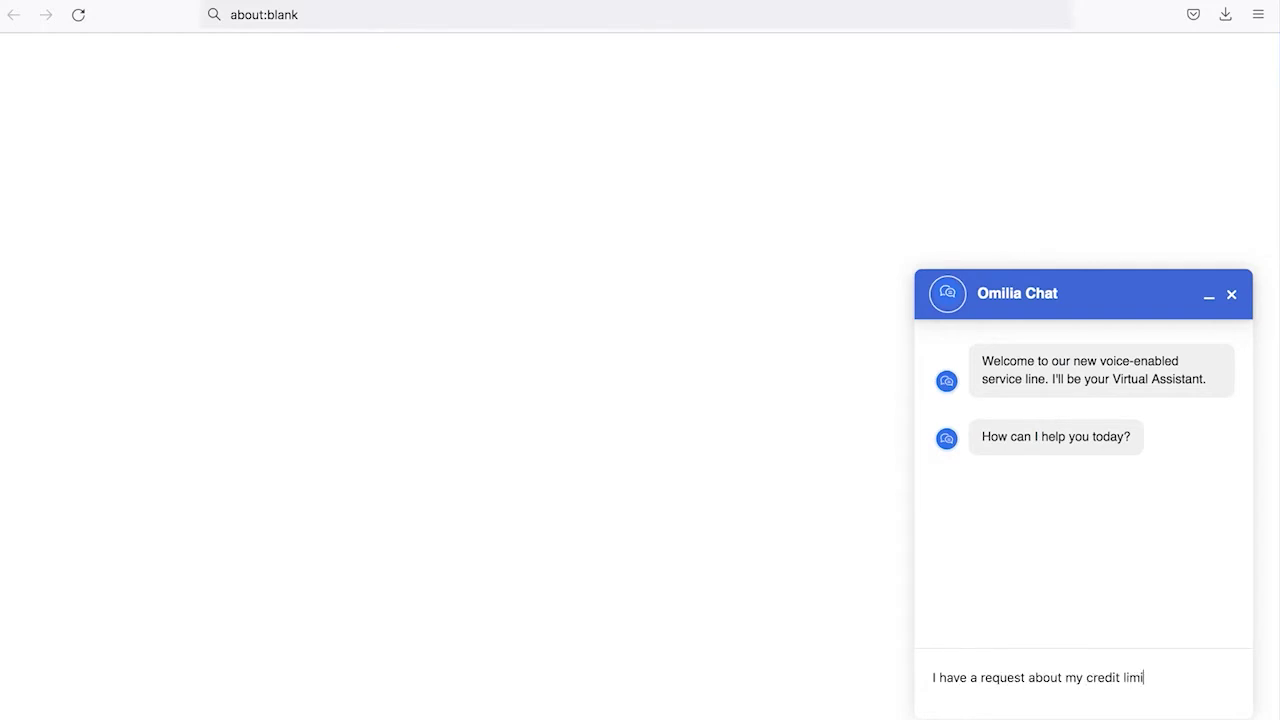
pyautogui.write('t')
pyautogui.press('Return')
pyautogui.write('incre')
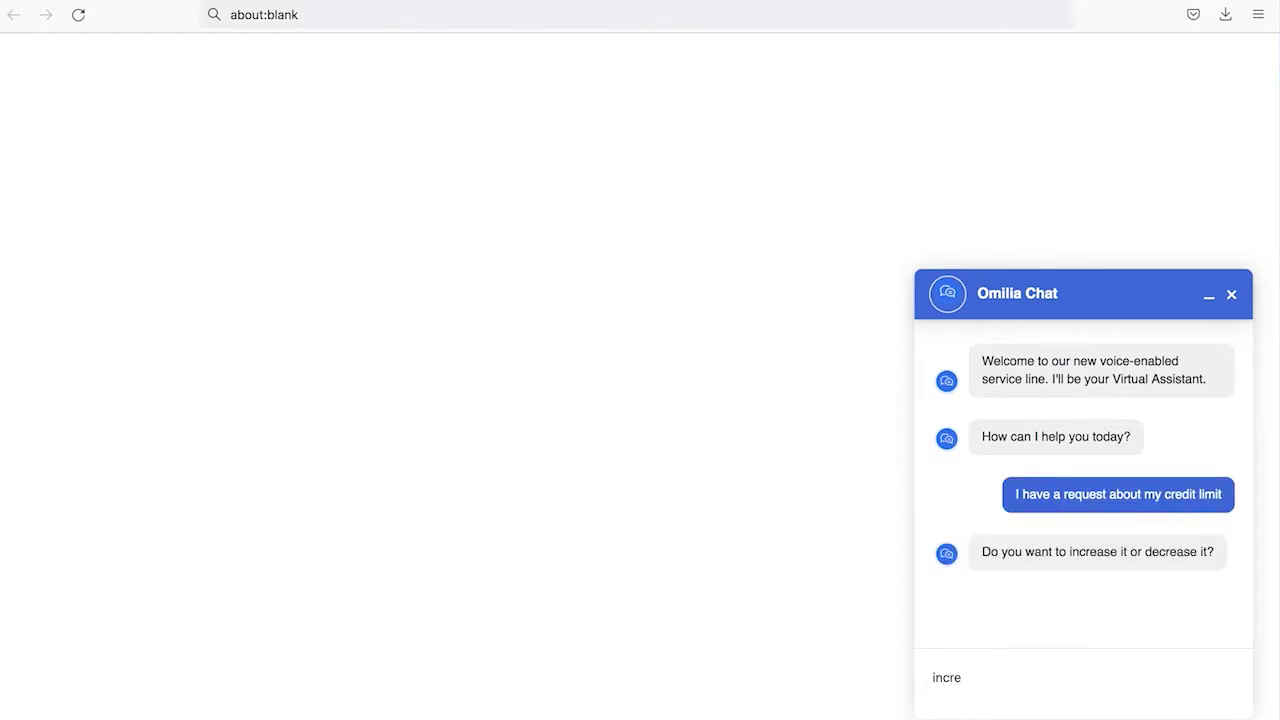
pyautogui.write('ase it')
pyautogui.press('Return')
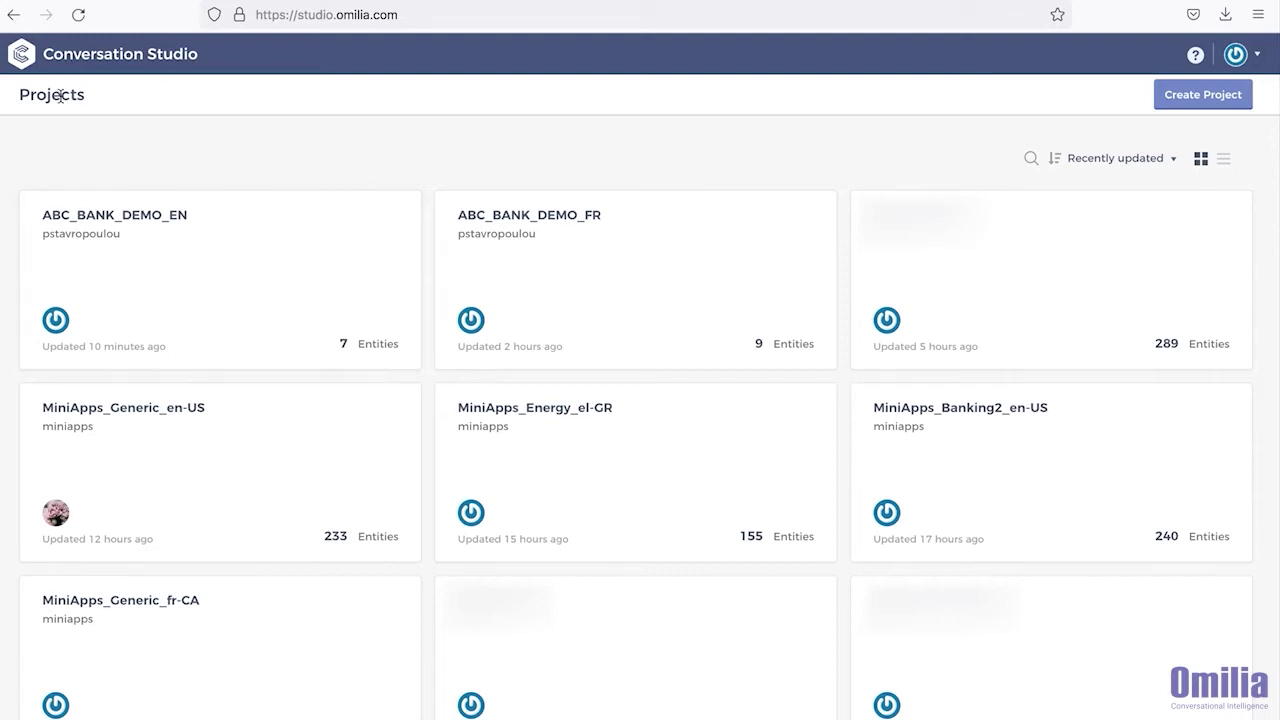
# Step: Open ABC_BANK_DEMO_EN and review the Card entity and its Cards dictionary
pyautogui.click(140, 217)
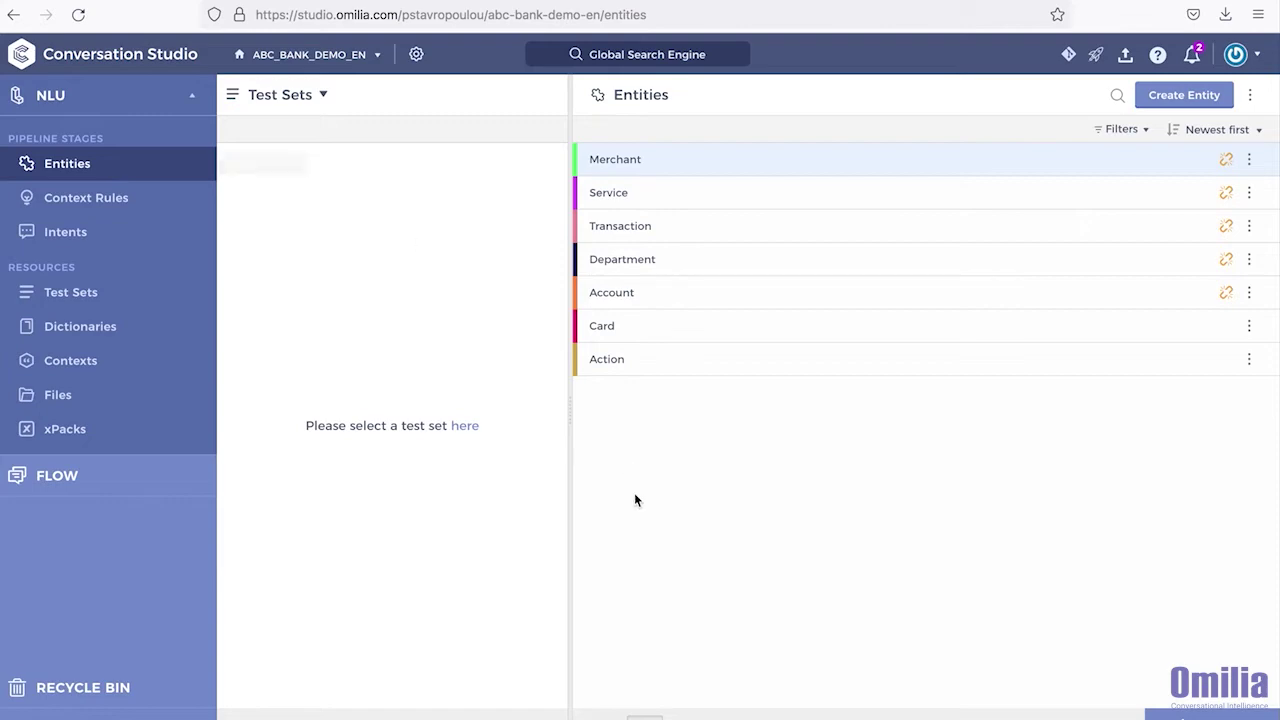
pyautogui.click(648, 330)
pyautogui.click(748, 456)
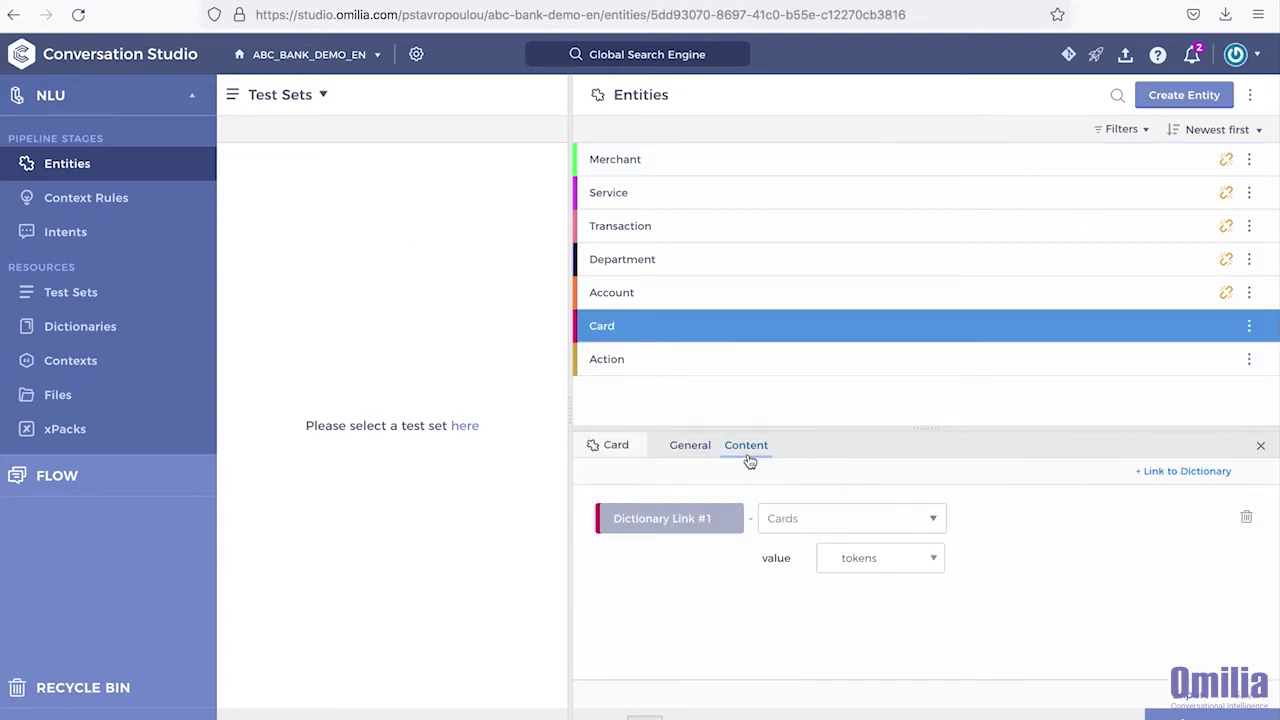
pyautogui.click(100, 326)
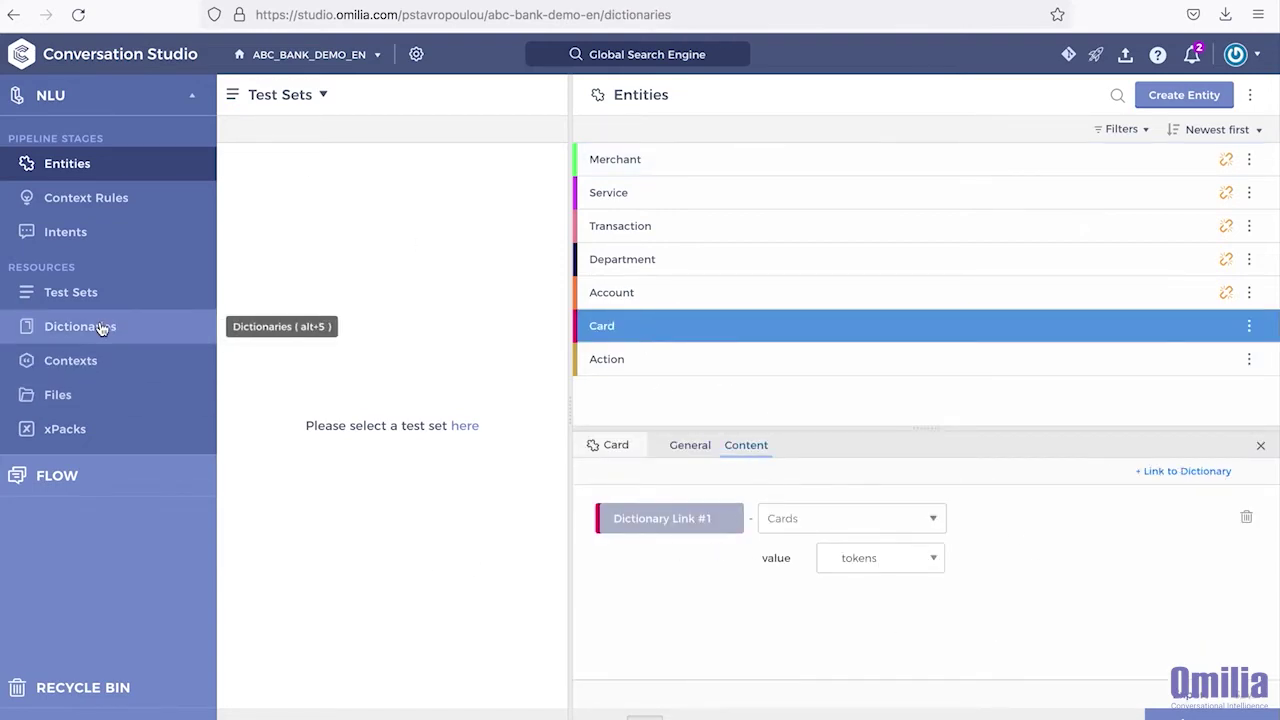
pyautogui.click(627, 234)
pyautogui.scroll(-1, 737, 606)
# Step: Review the Unmark_Action context rule's actions and conditions
pyautogui.click(117, 197)
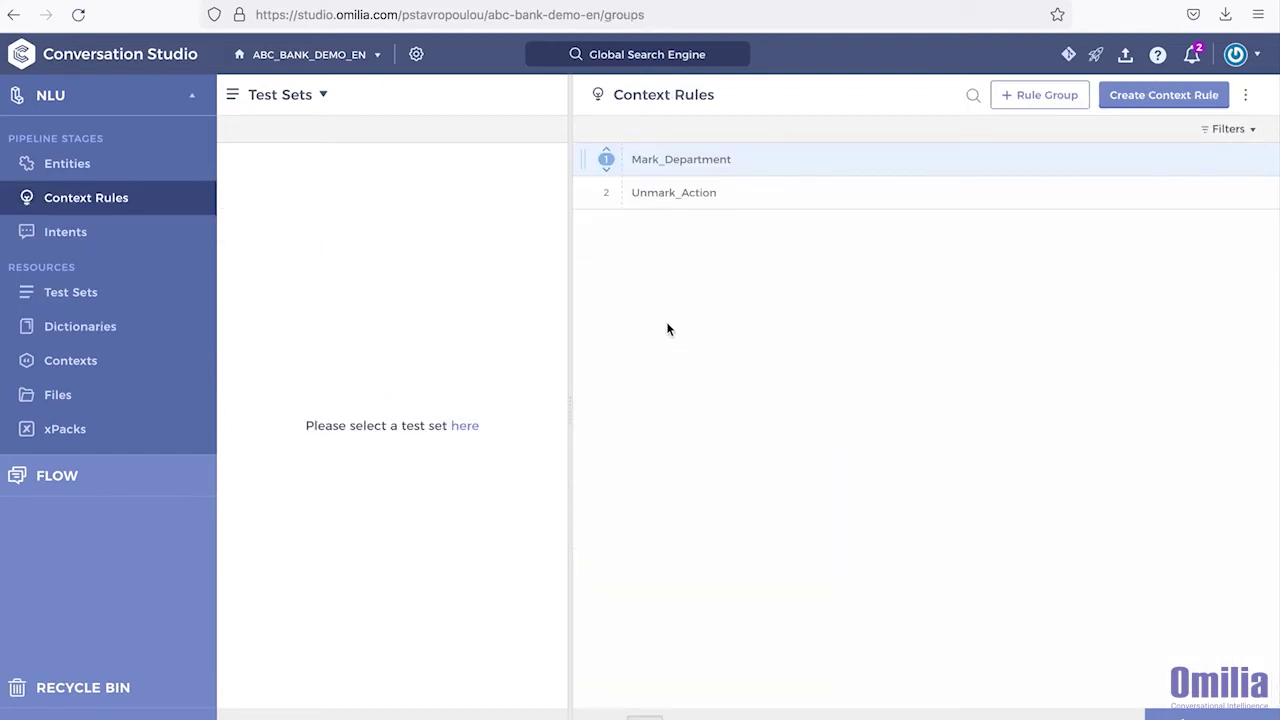
pyautogui.click(678, 191)
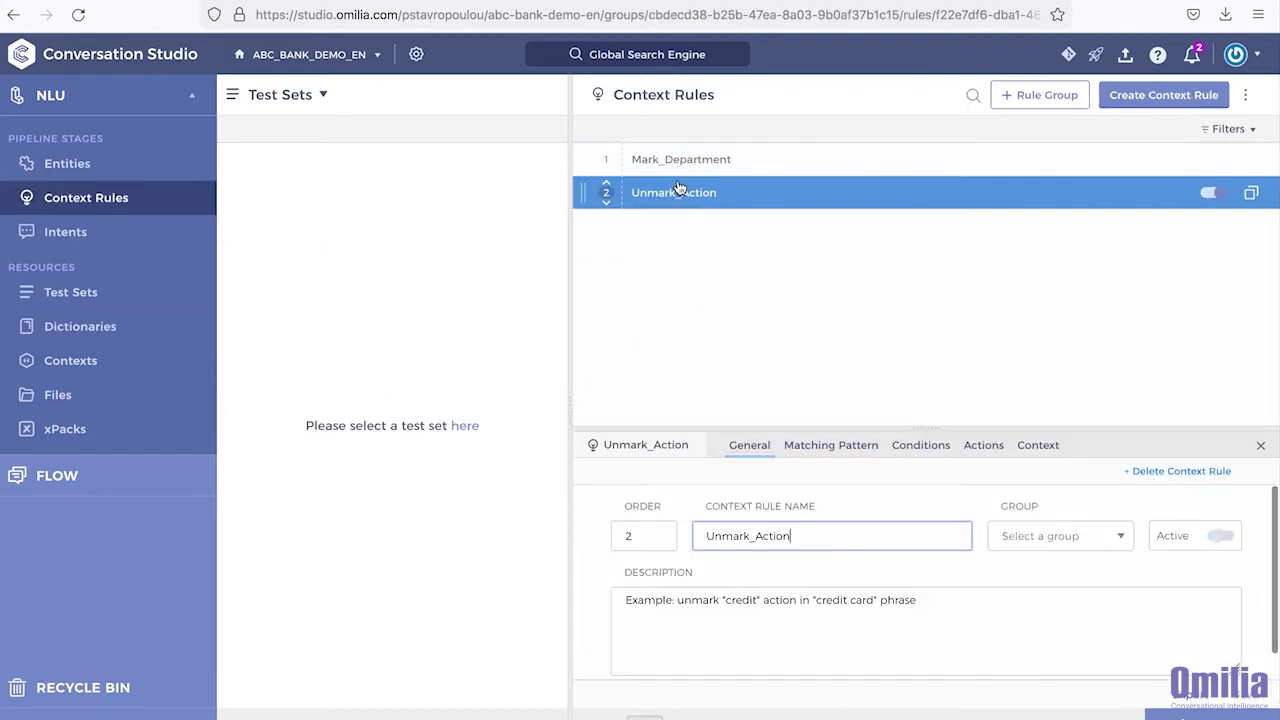
pyautogui.click(977, 450)
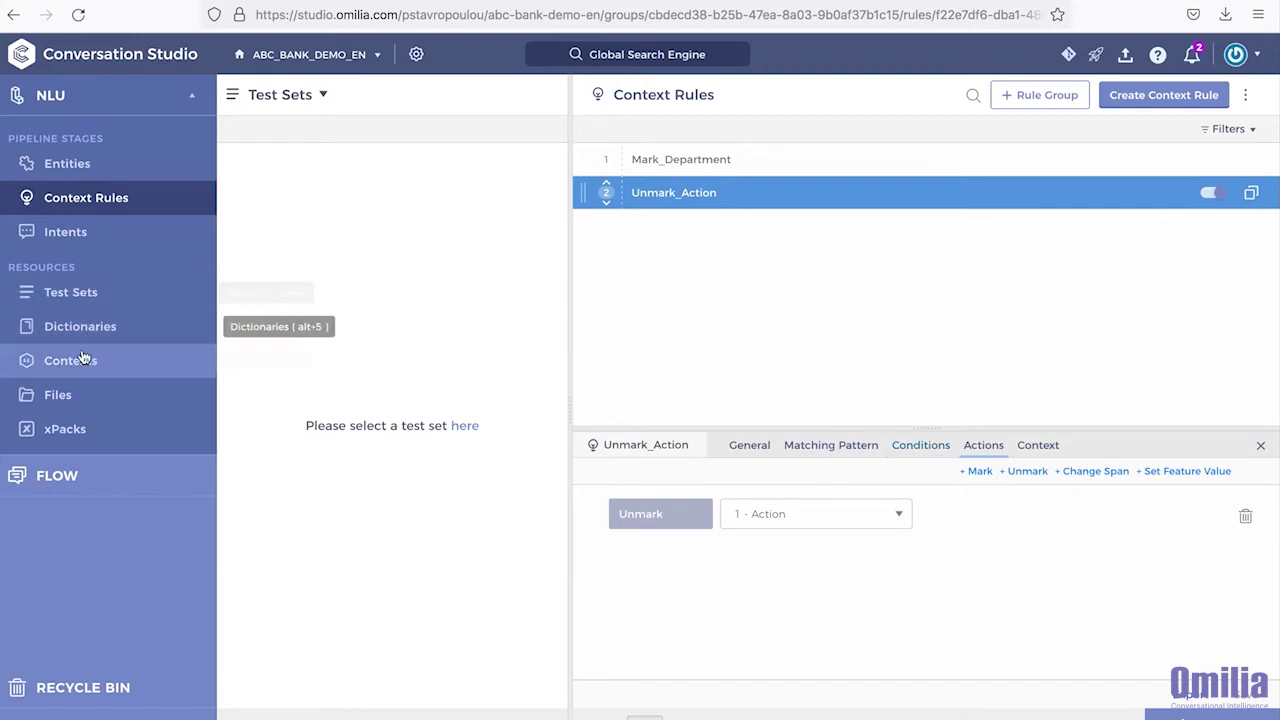
pyautogui.click(921, 450)
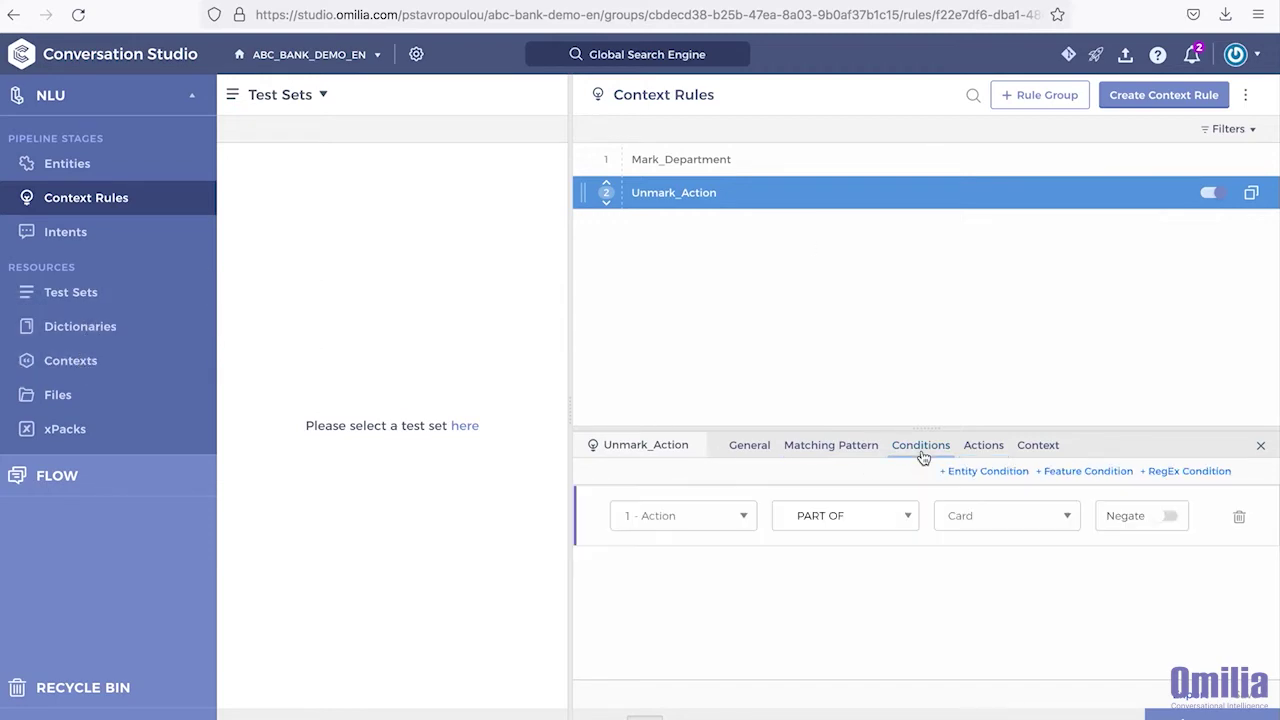
# Step: Inspect the AnythingElse context's details
pyautogui.click(93, 362)
pyautogui.click(310, 170)
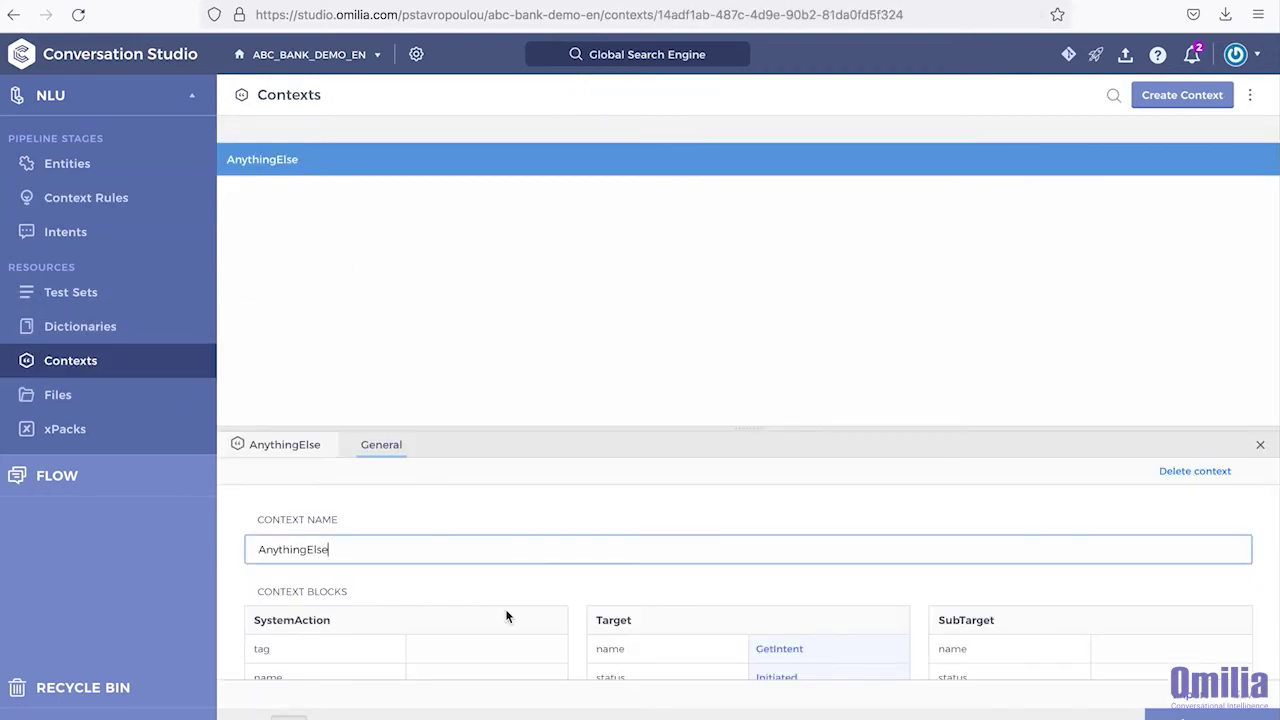
pyautogui.scroll(-3, 506, 610)
pyautogui.scroll(-2, 506, 610)
pyautogui.scroll(5, 502, 608)
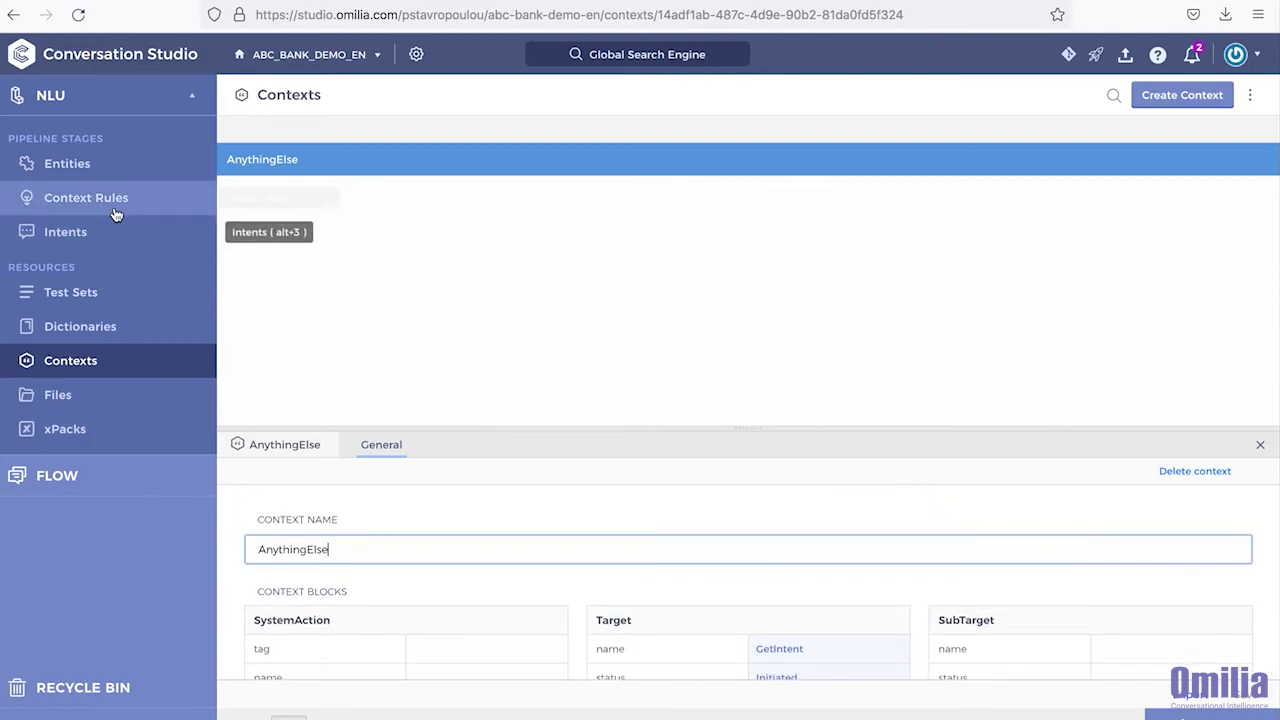
# Step: Inspect the Cancel-Account and Activate-Account intent constraints
pyautogui.click(75, 234)
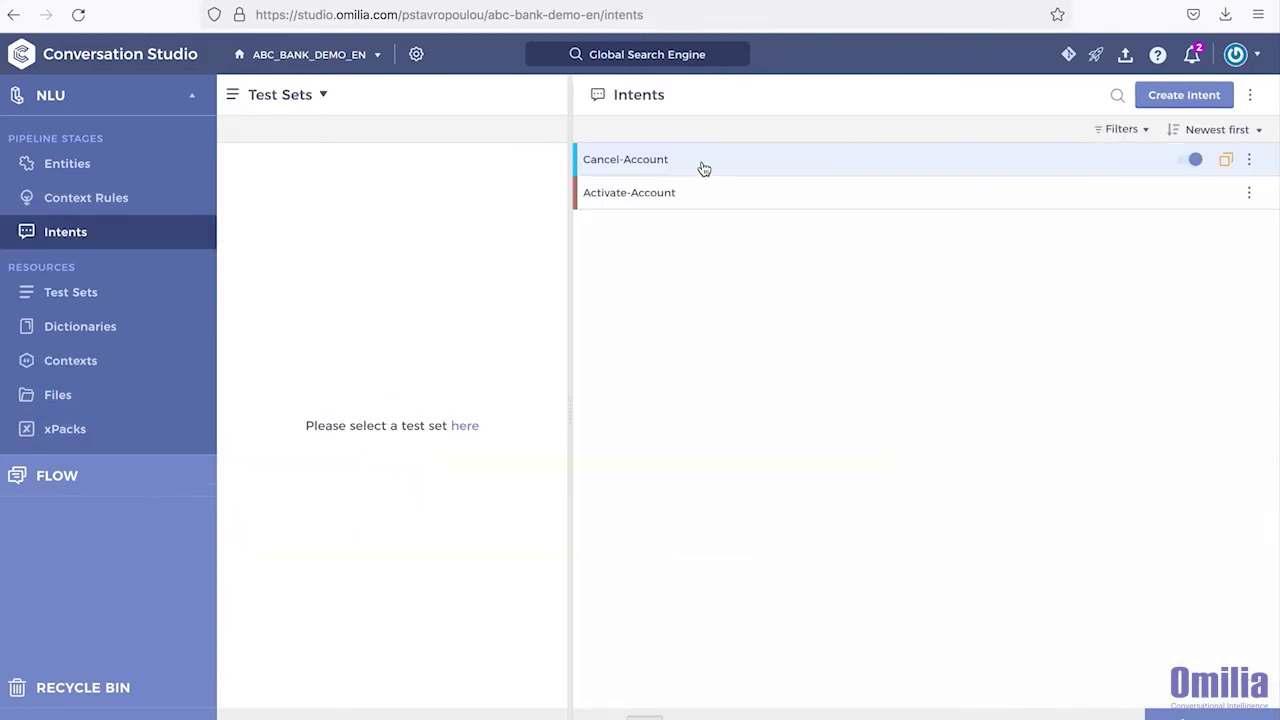
pyautogui.click(702, 166)
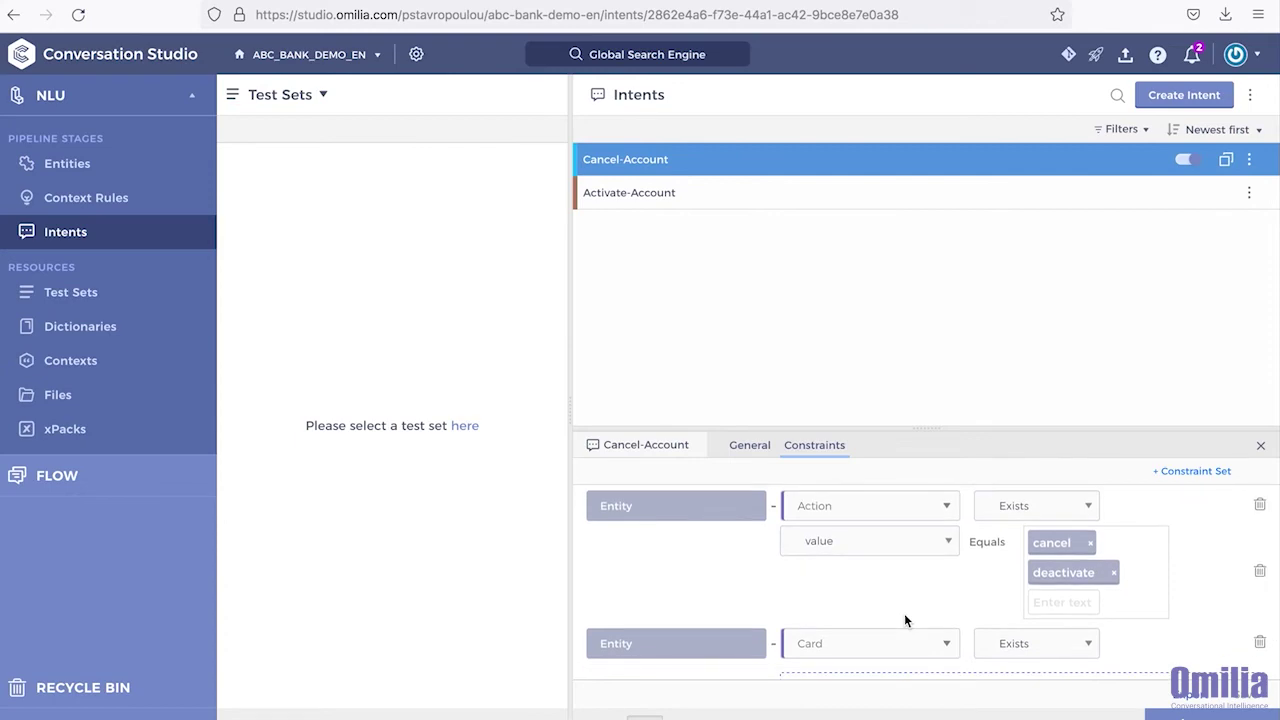
pyautogui.scroll(-1, 905, 621)
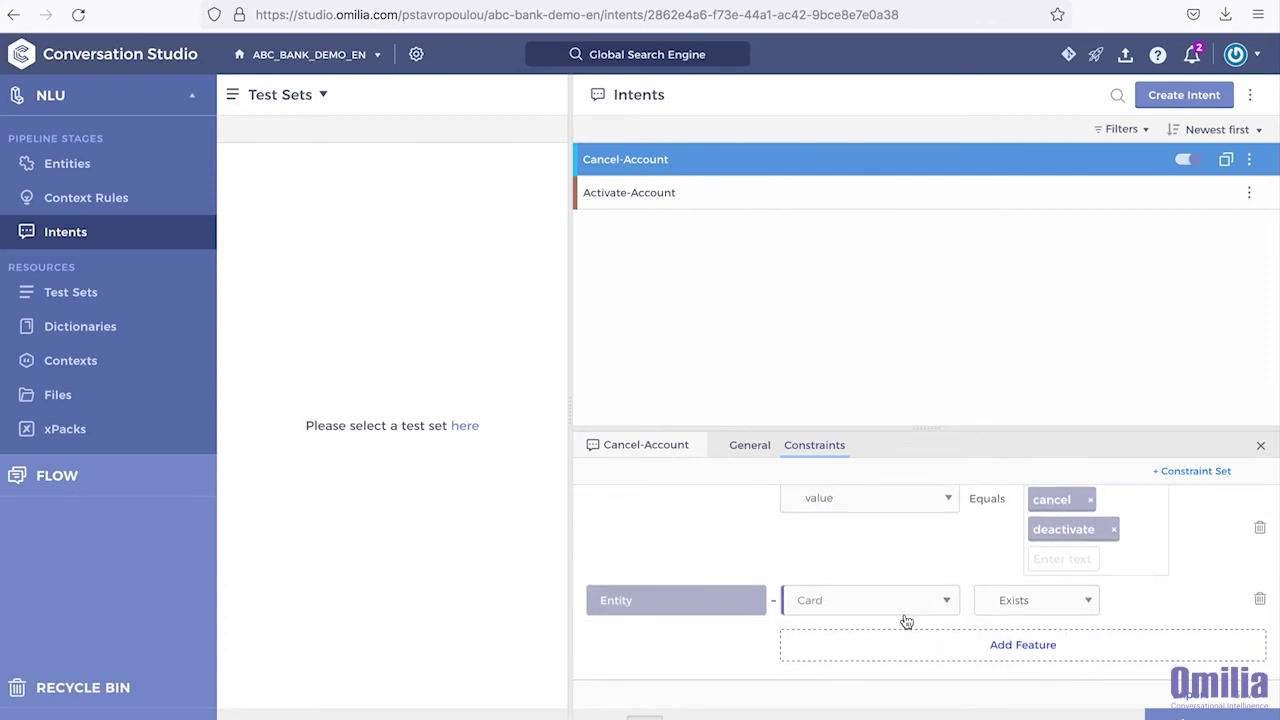
pyautogui.click(737, 183)
pyautogui.scroll(-2, 903, 543)
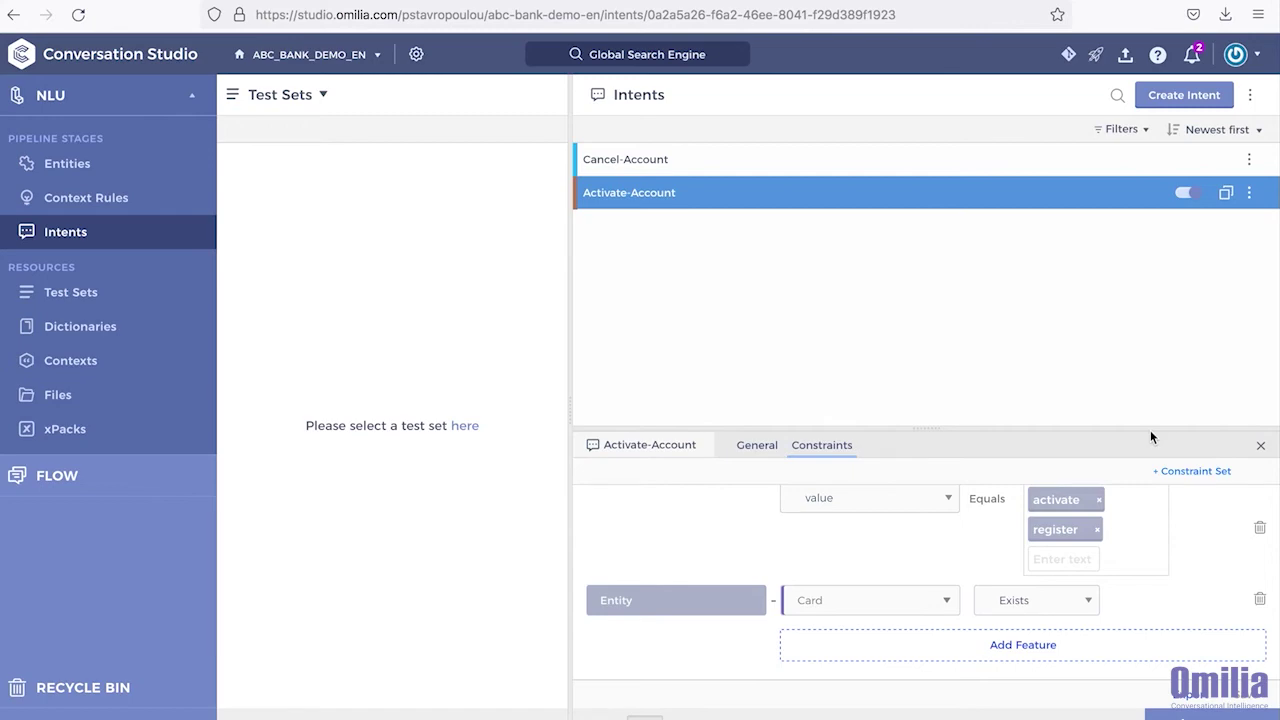
# Step: Export all intents and save the downloaded file
pyautogui.click(1250, 95)
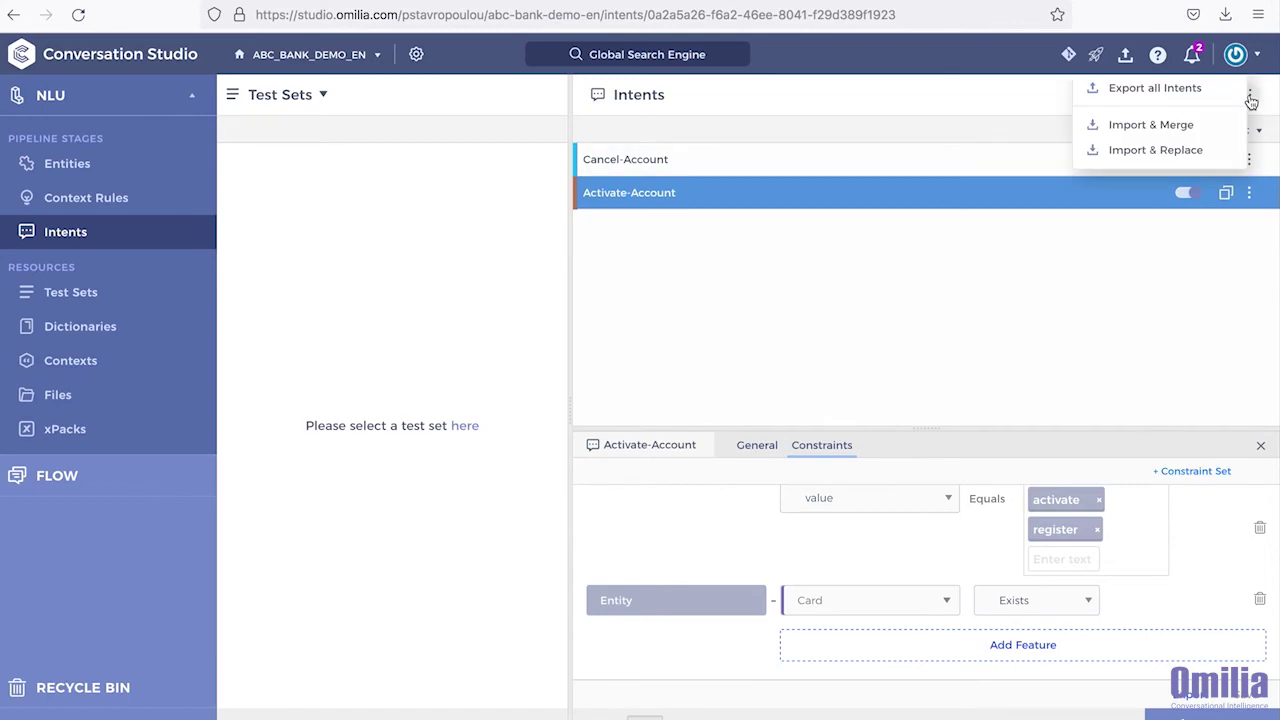
pyautogui.click(1180, 88)
pyautogui.press('Return')
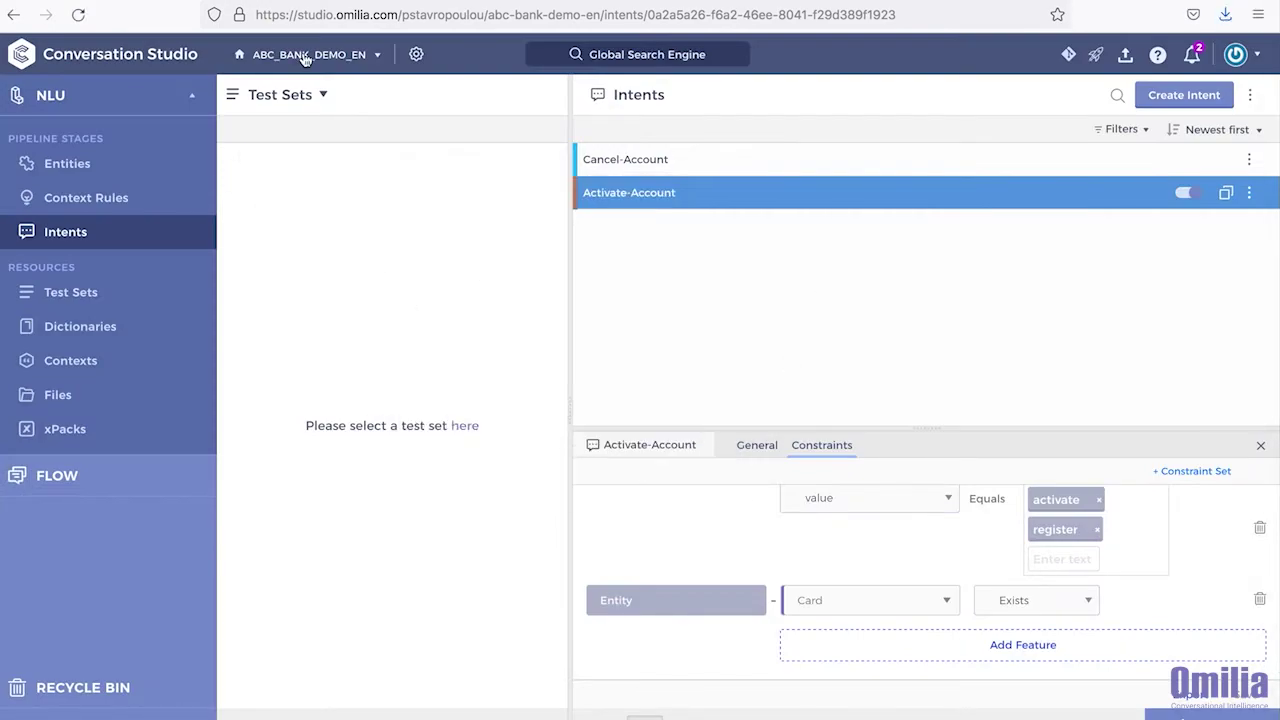
# Step: Replace the ABC_BANK_DEMO_FR project's intents with the exported intents zip from Downloads
pyautogui.click(137, 57)
pyautogui.click(564, 219)
pyautogui.click(65, 231)
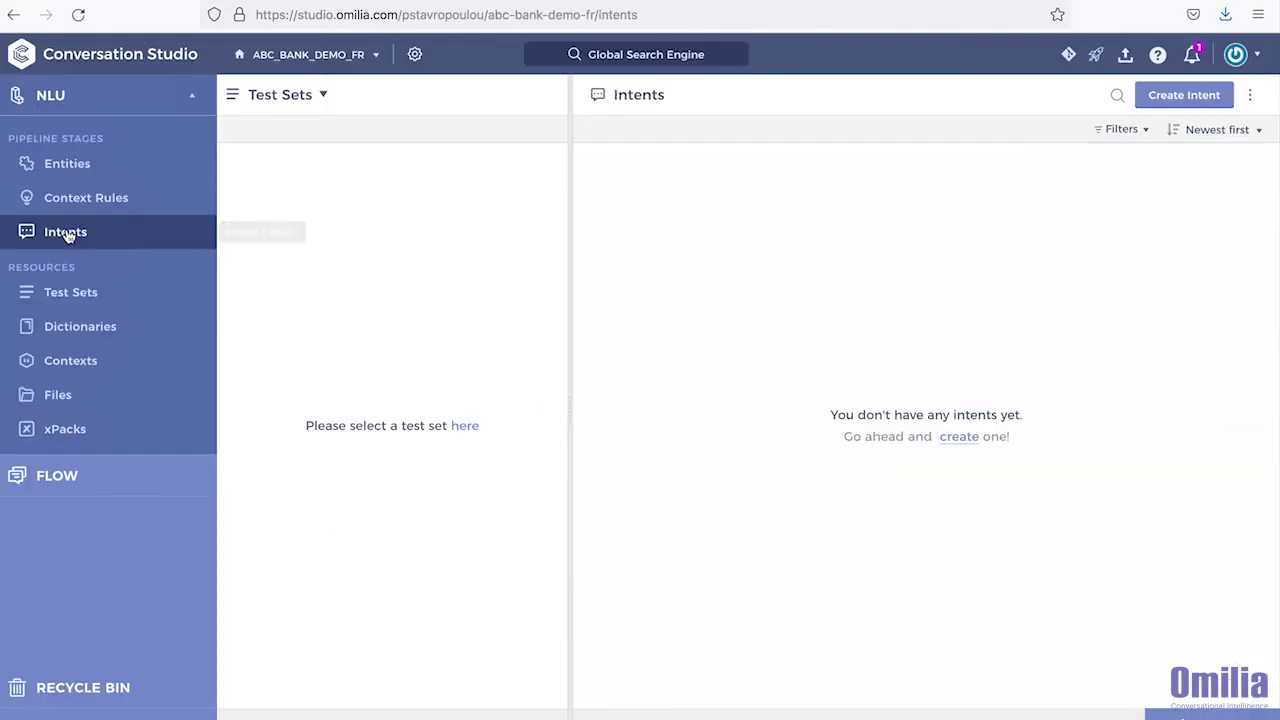
pyautogui.click(1249, 96)
pyautogui.click(1155, 149)
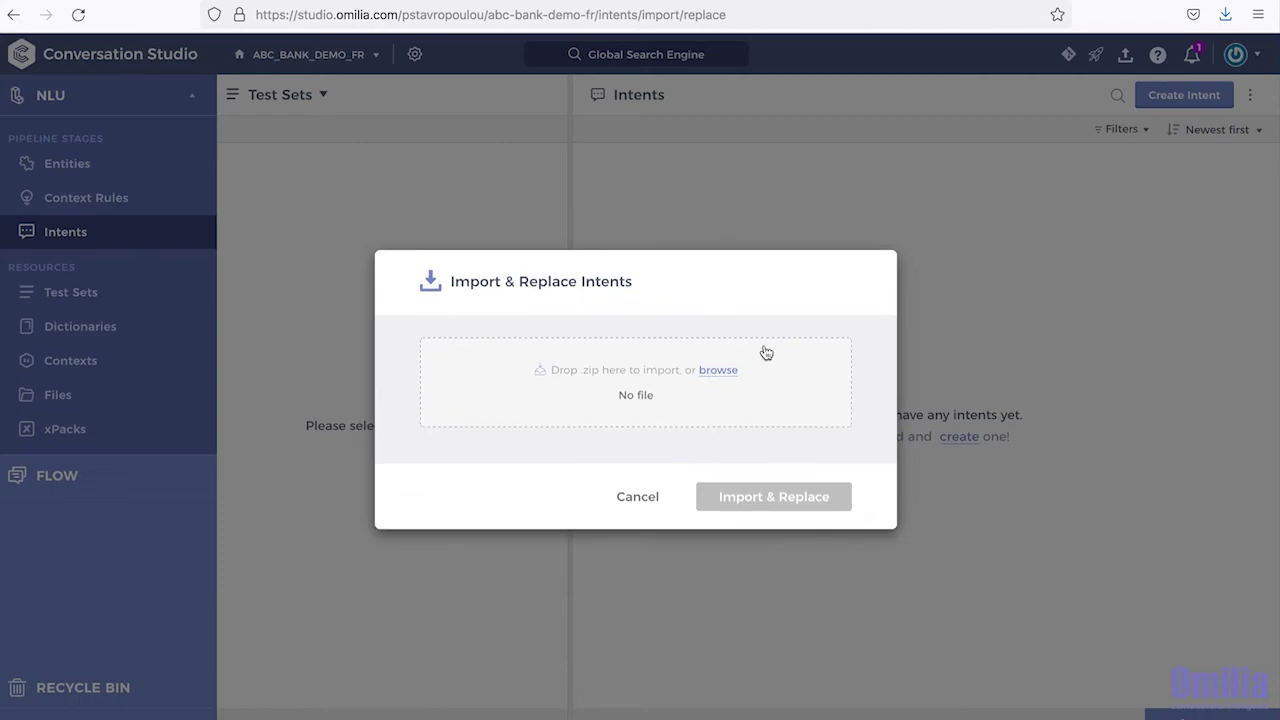
pyautogui.click(700, 366)
pyautogui.click(366, 283)
pyautogui.doubleClick(564, 120)
pyautogui.click(774, 466)
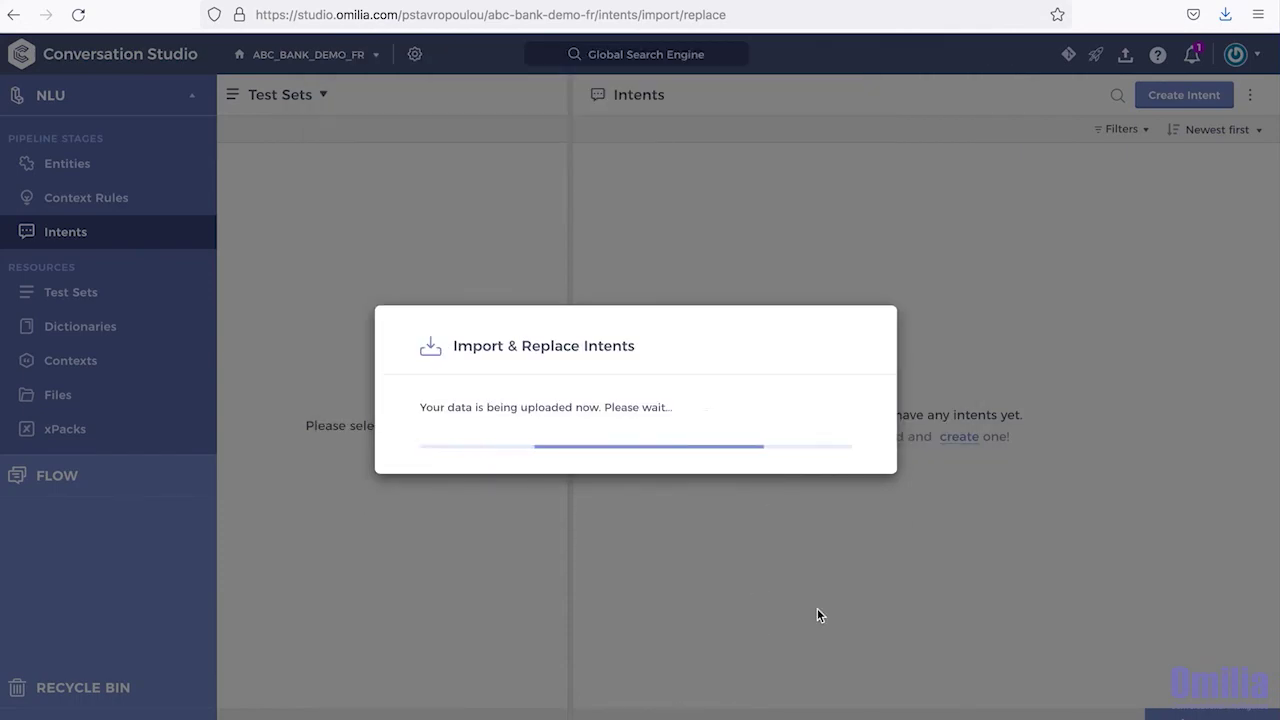
# Step: Run the cards_set test set so the French utterances get the imported intents
pyautogui.click(686, 160)
pyautogui.click(283, 137)
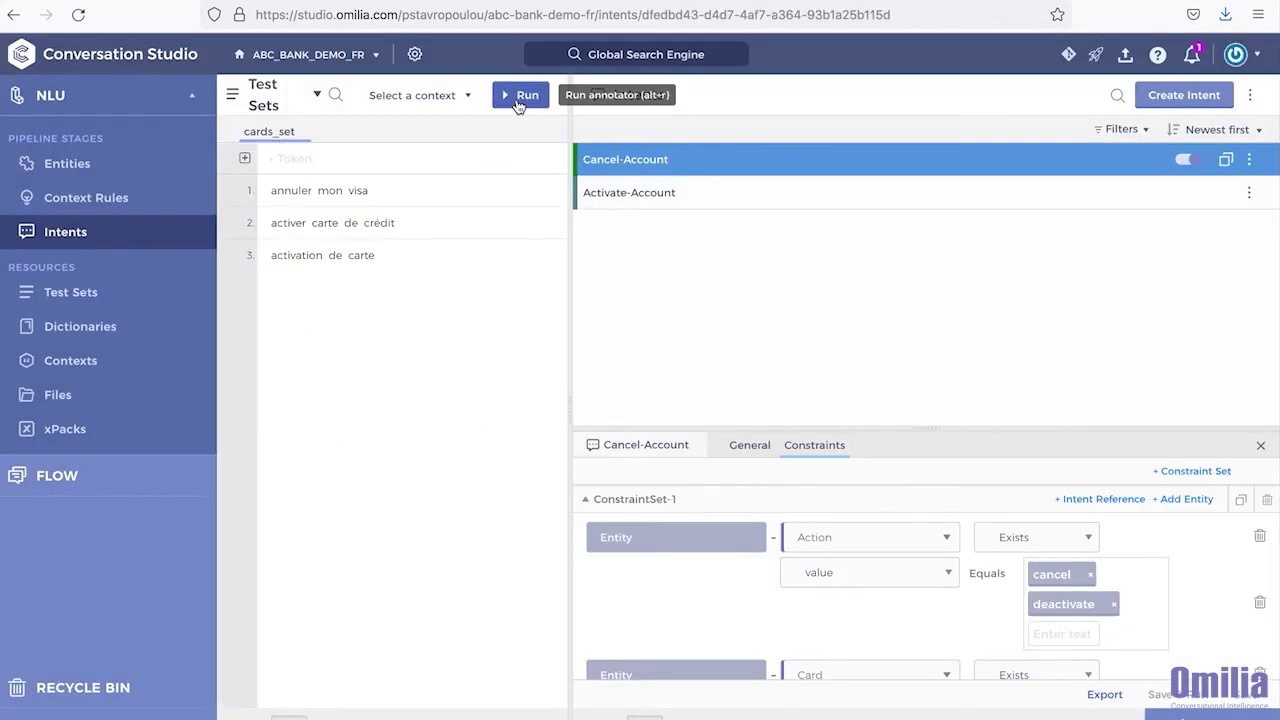
pyautogui.click(520, 95)
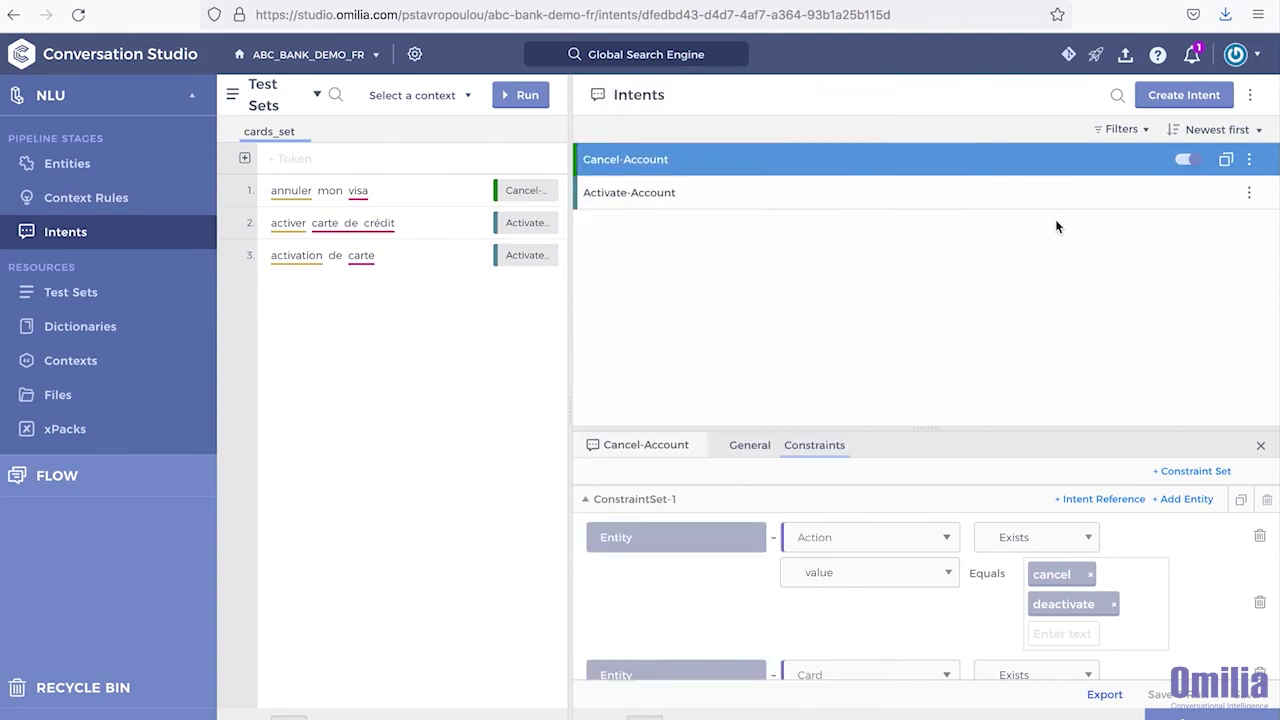
pyautogui.click(1125, 54)
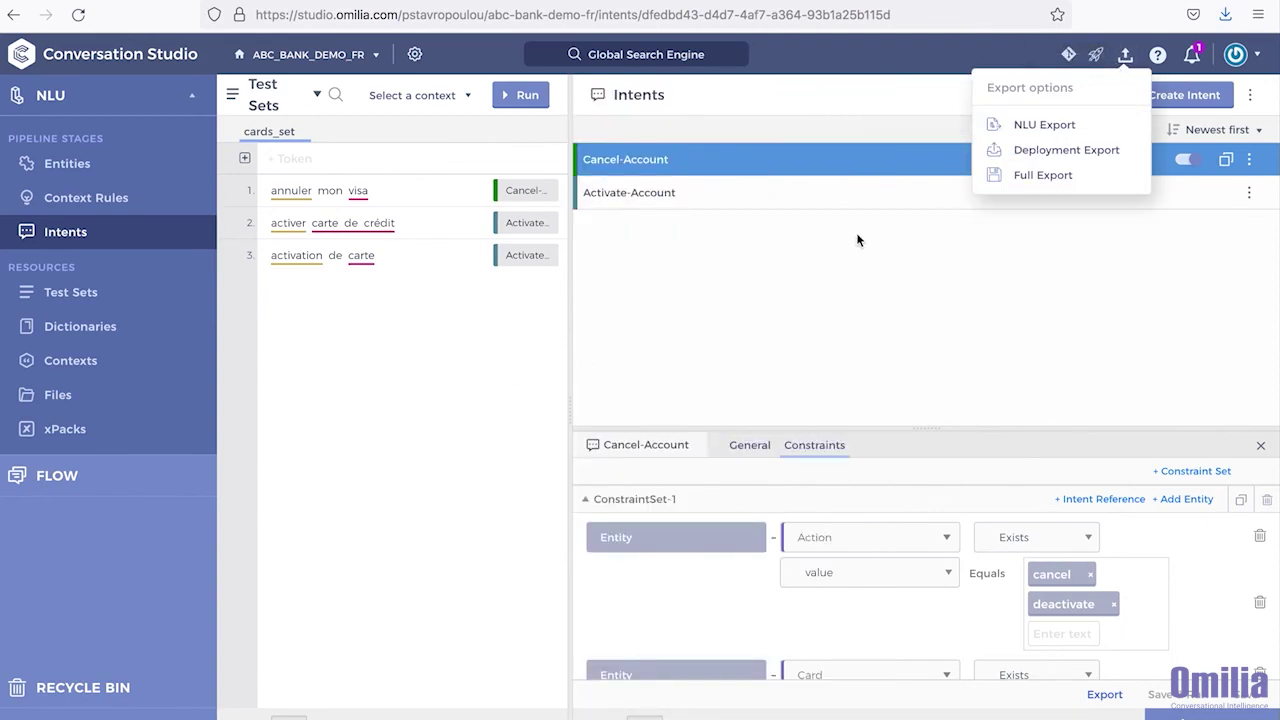
pyautogui.click(527, 190)
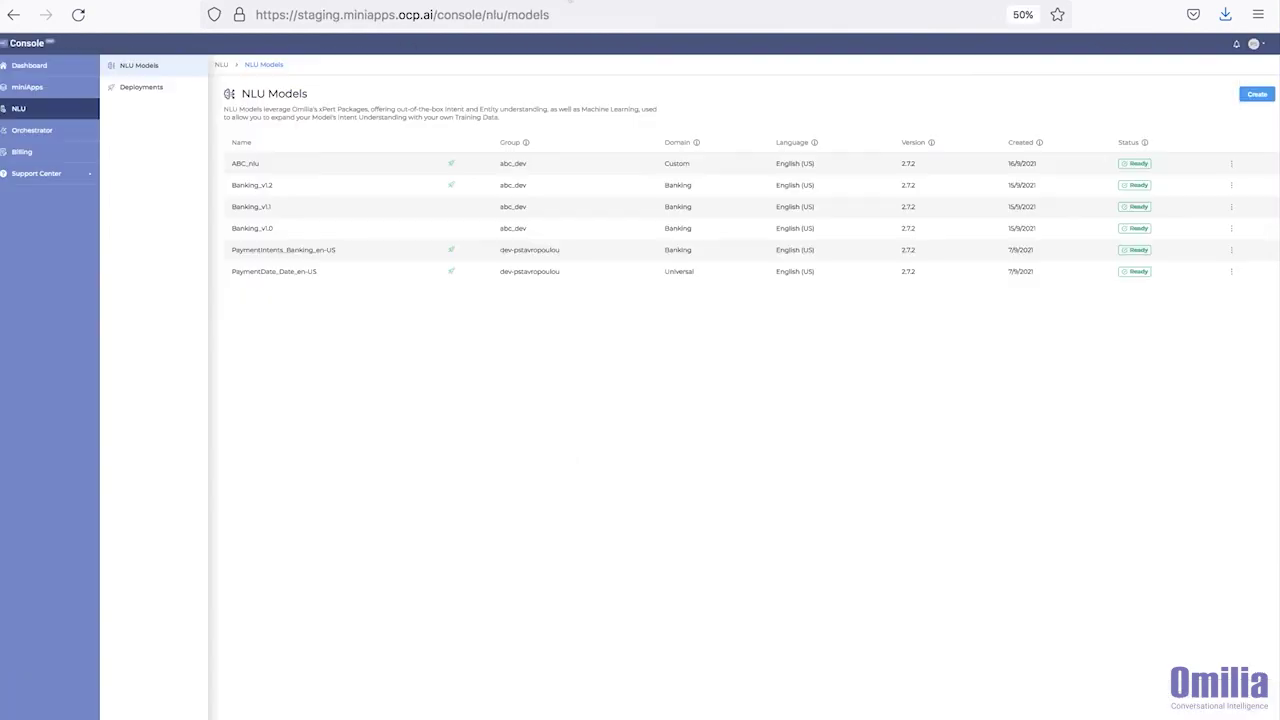
# Step: Select the ABC_nlu model and switch to its Upload Resources tab
pyautogui.click(281, 172)
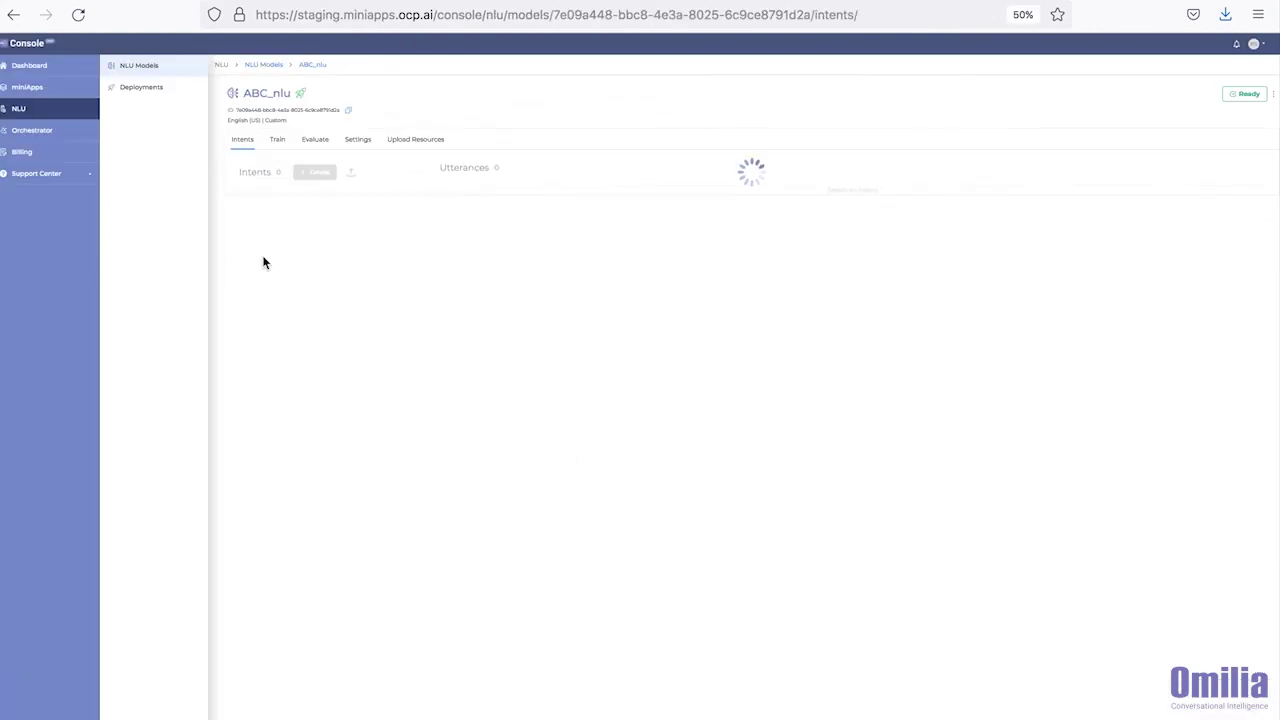
pyautogui.click(422, 145)
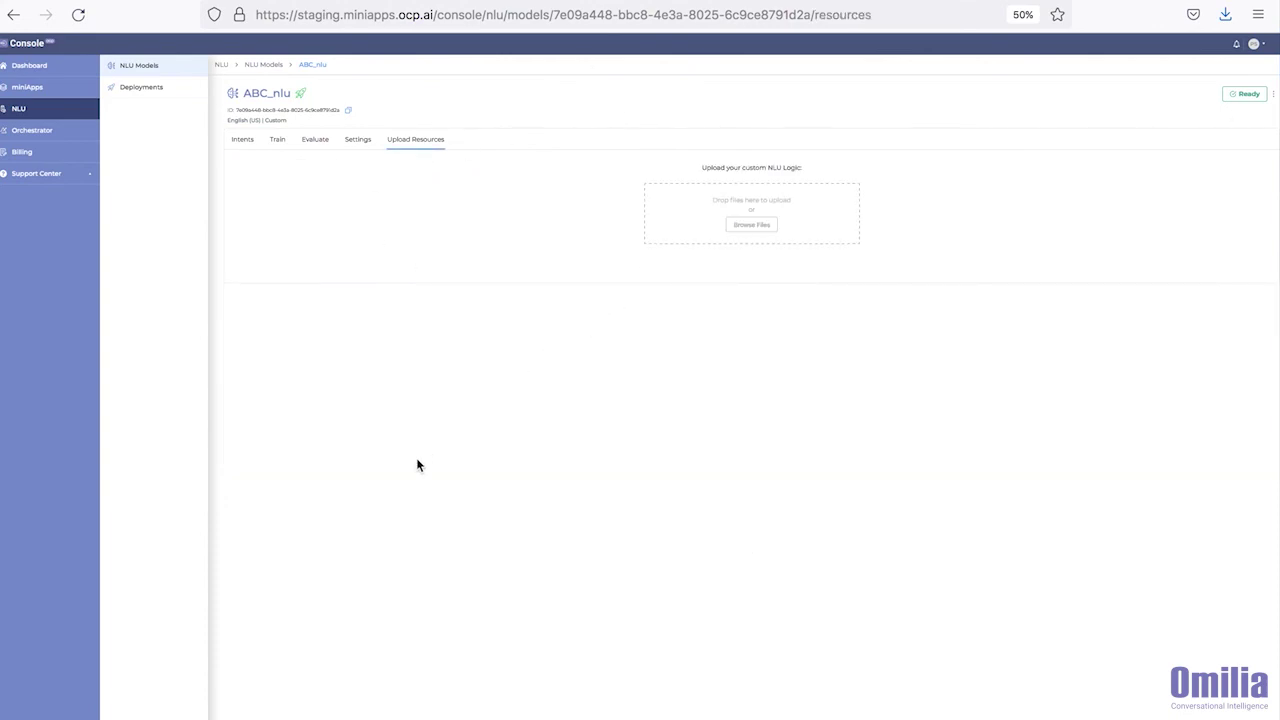